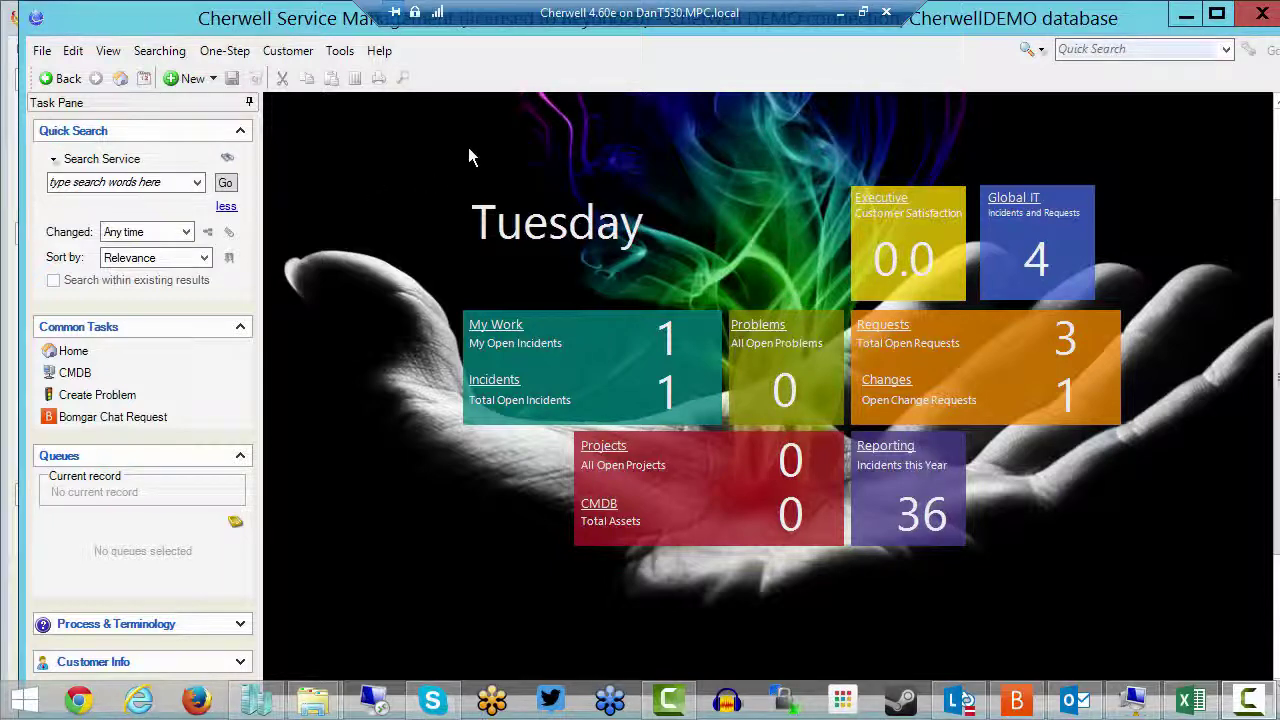
- Open Table Management on the UserInfo table to list its 11 user records
click(340, 52)
click(369, 284)
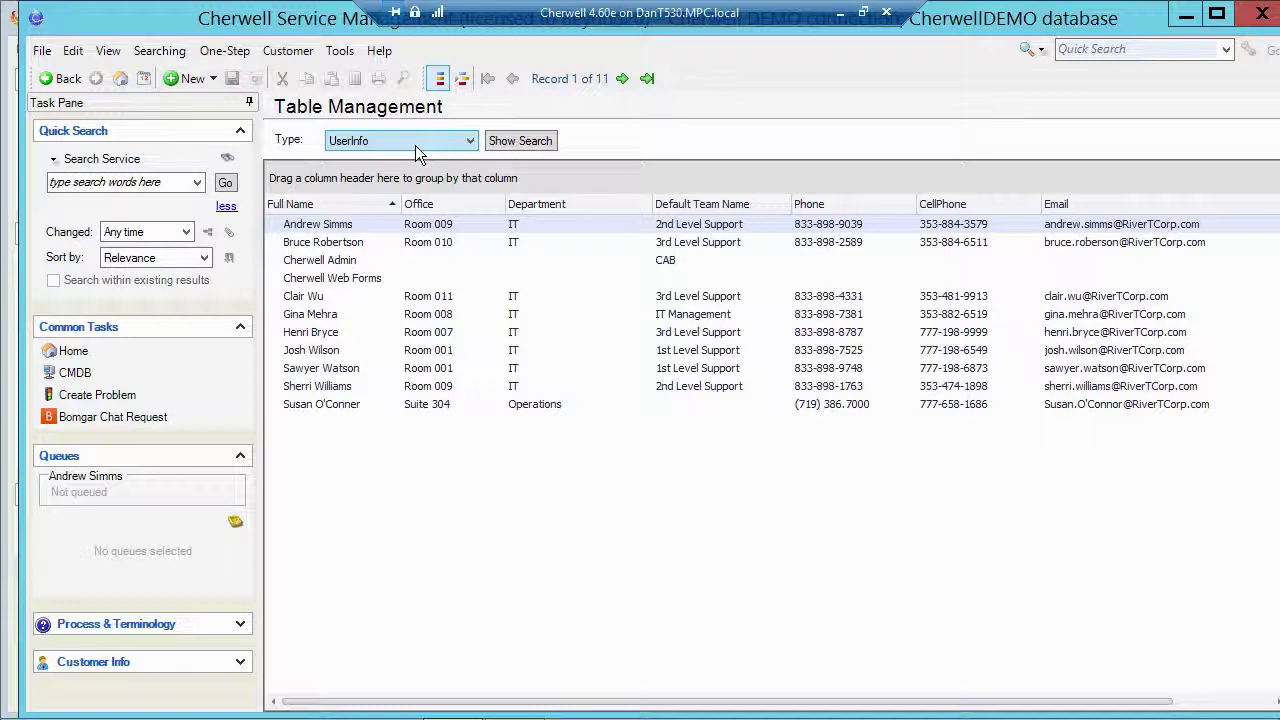
- Show the User Information page in Options, scrolled down to the Time-off fields
click(340, 52)
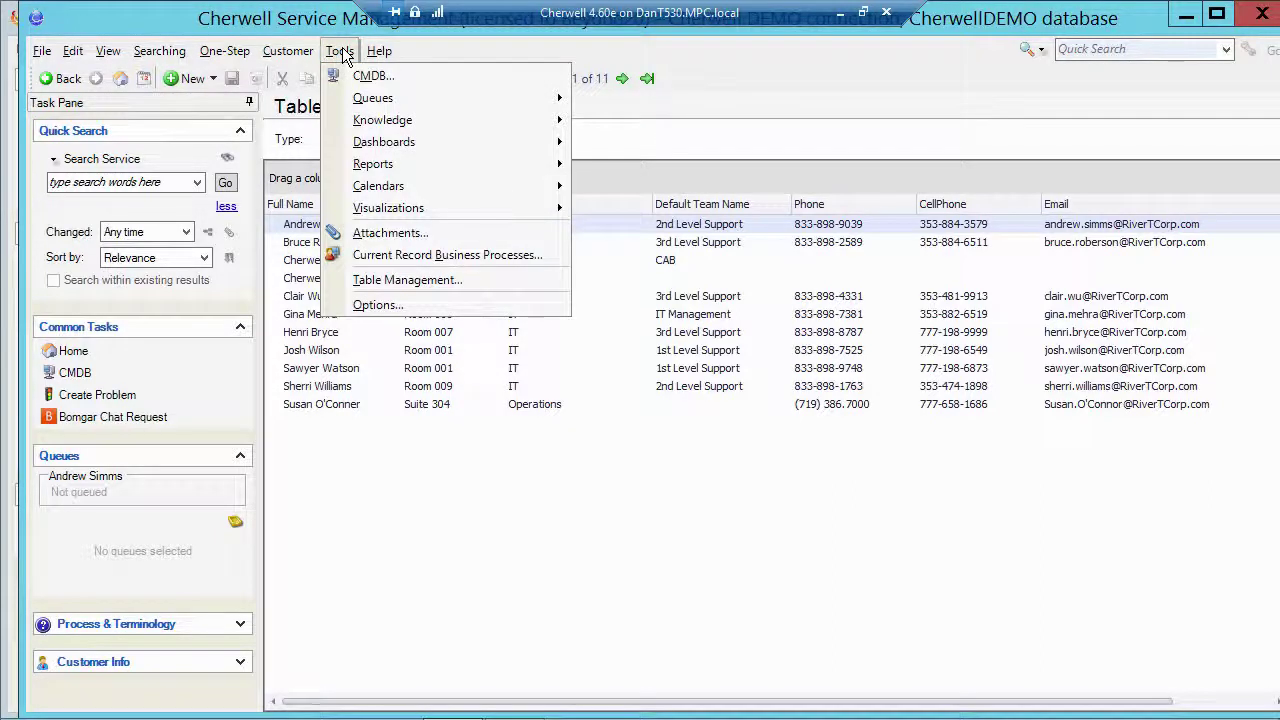
click(372, 305)
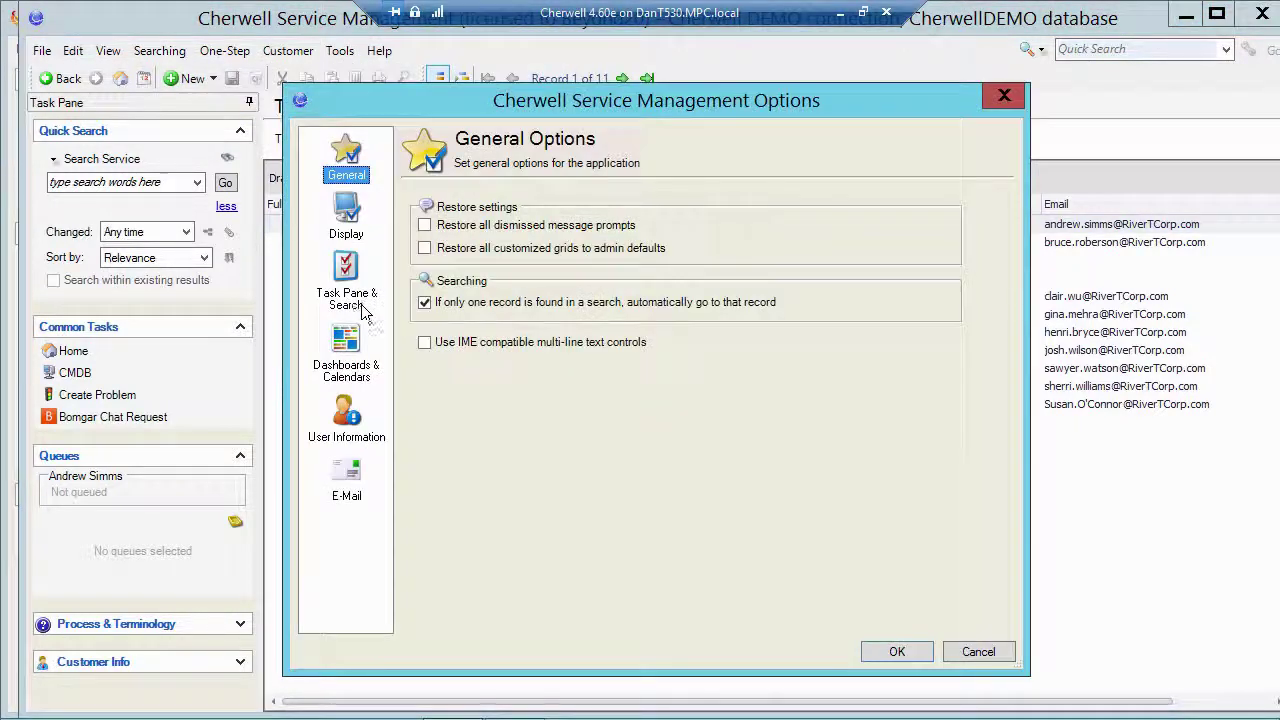
click(345, 418)
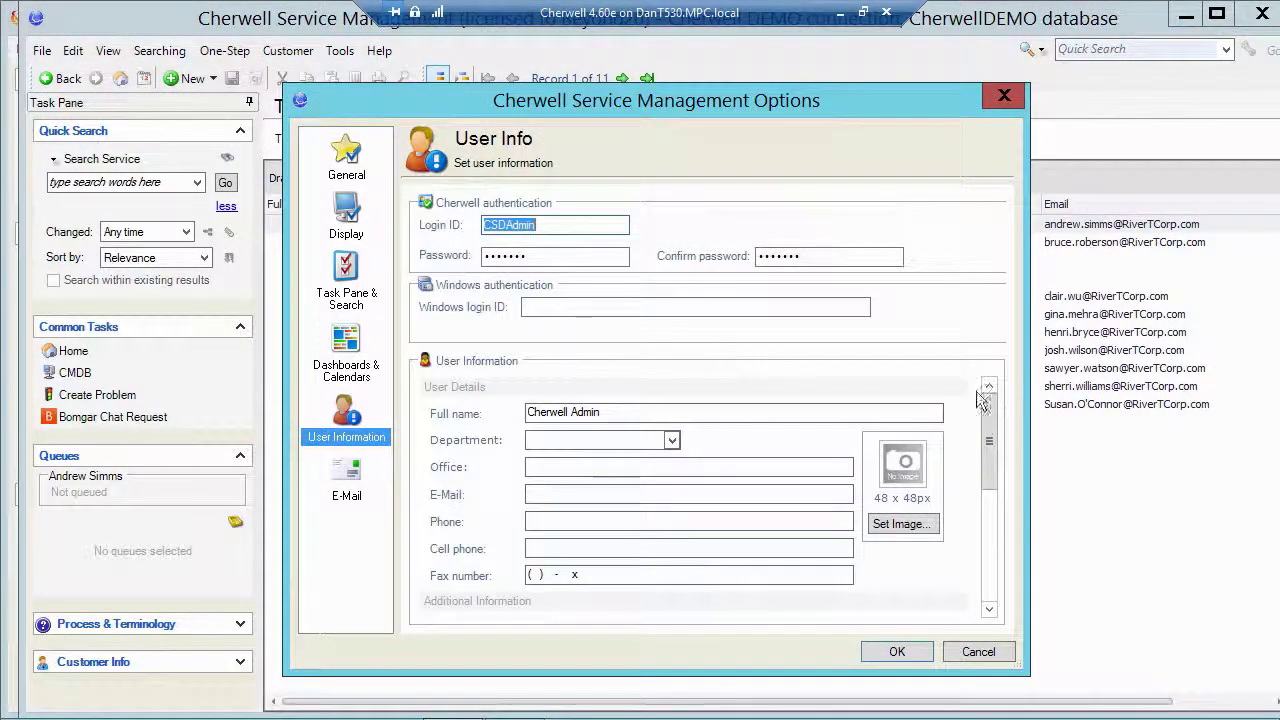
drag(987, 399, 991, 555)
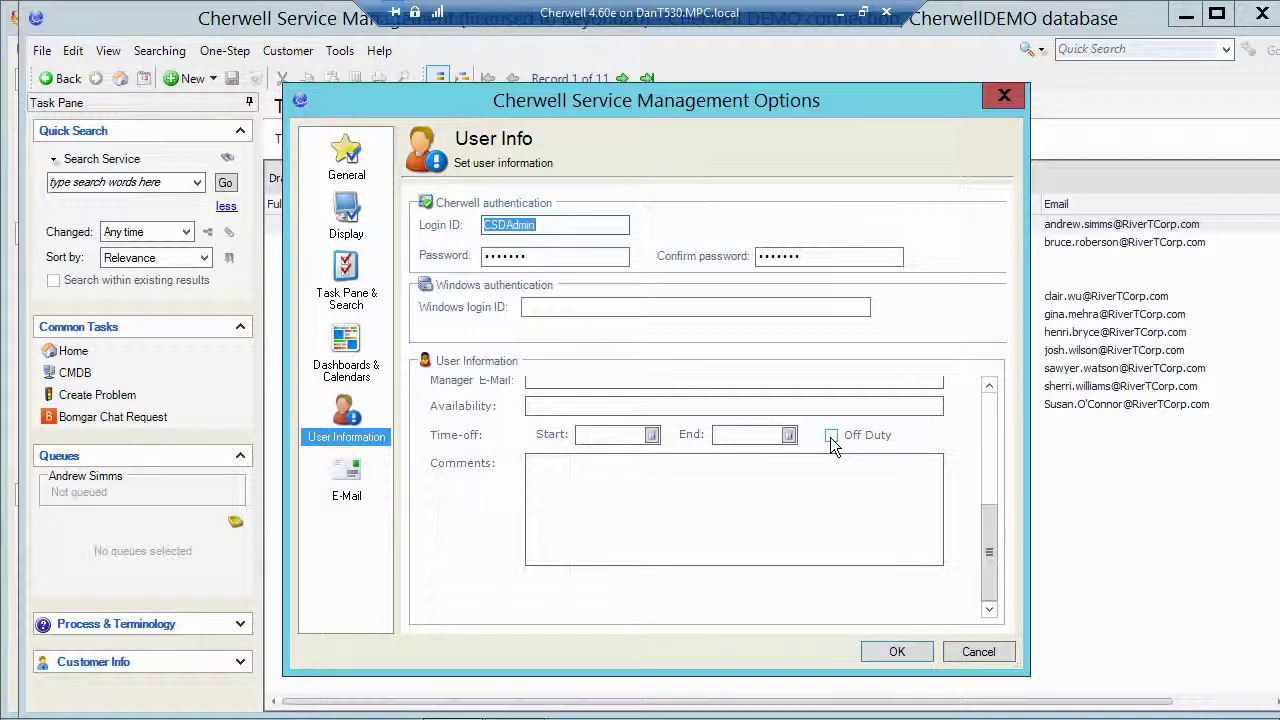
- Try time off from 6/3/2014 to 6/6/2014, watch Off Duty tick, then cancel Options
click(652, 435)
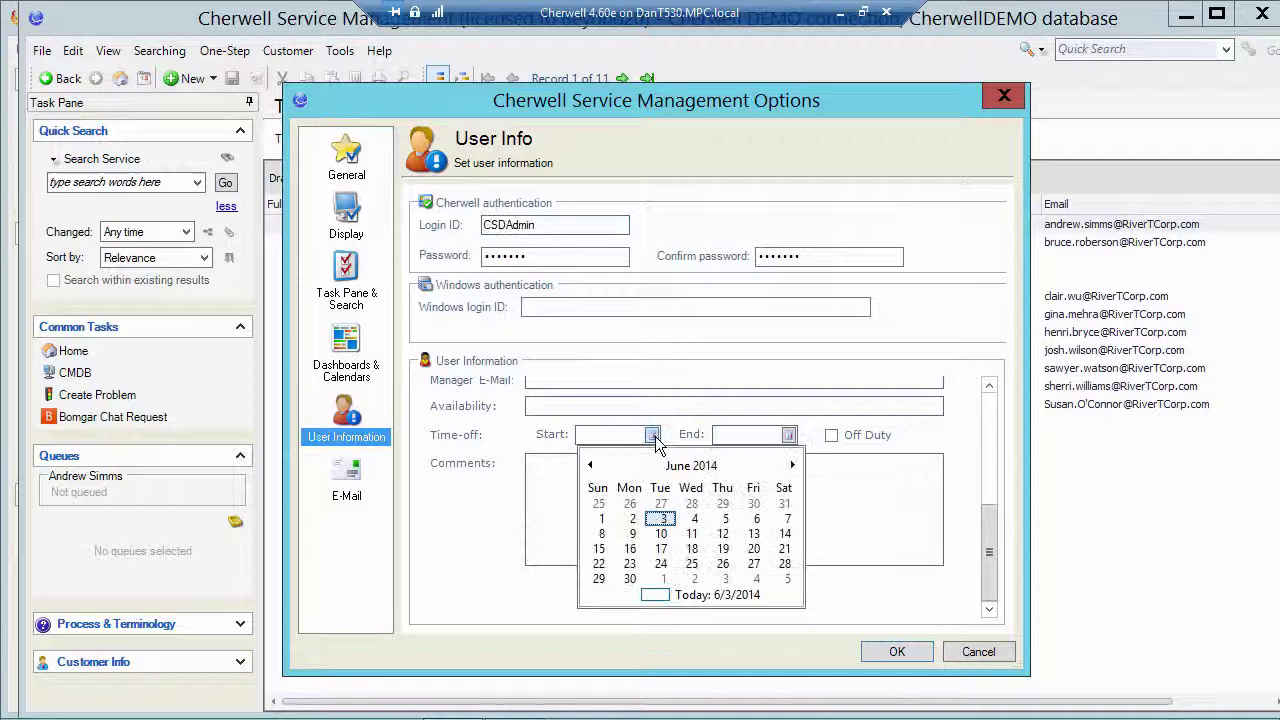
click(660, 520)
click(789, 435)
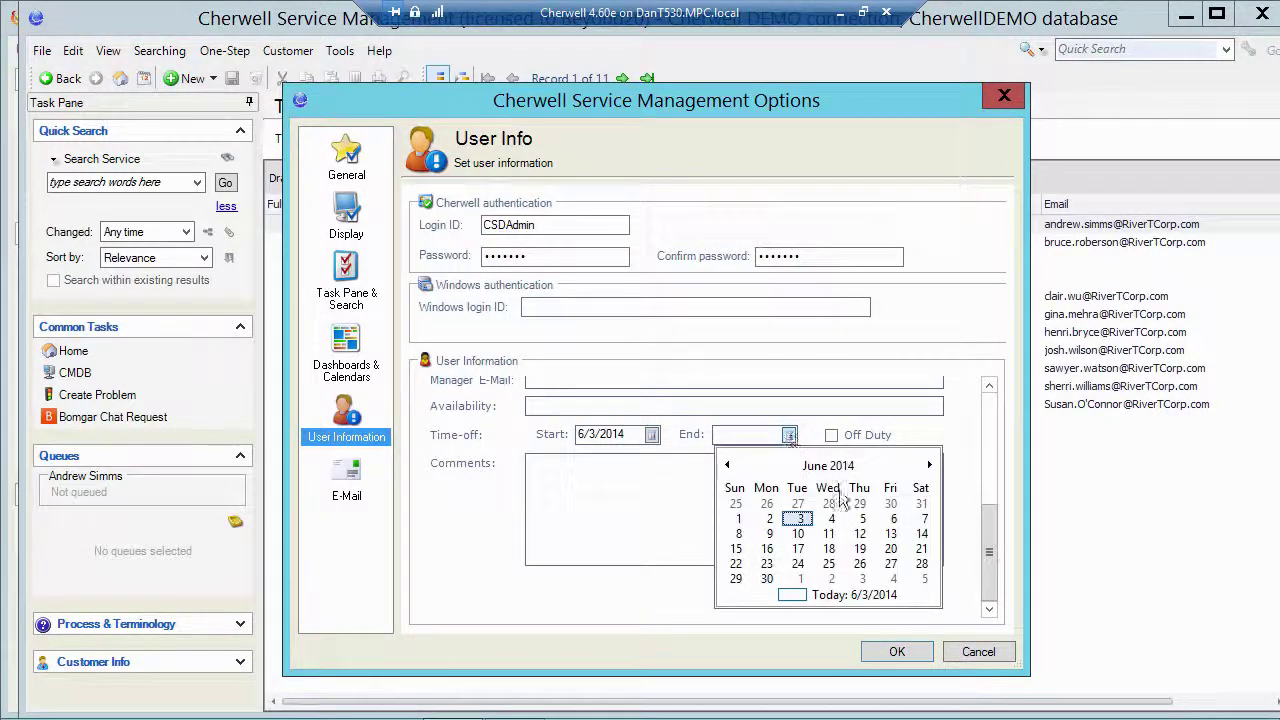
click(891, 520)
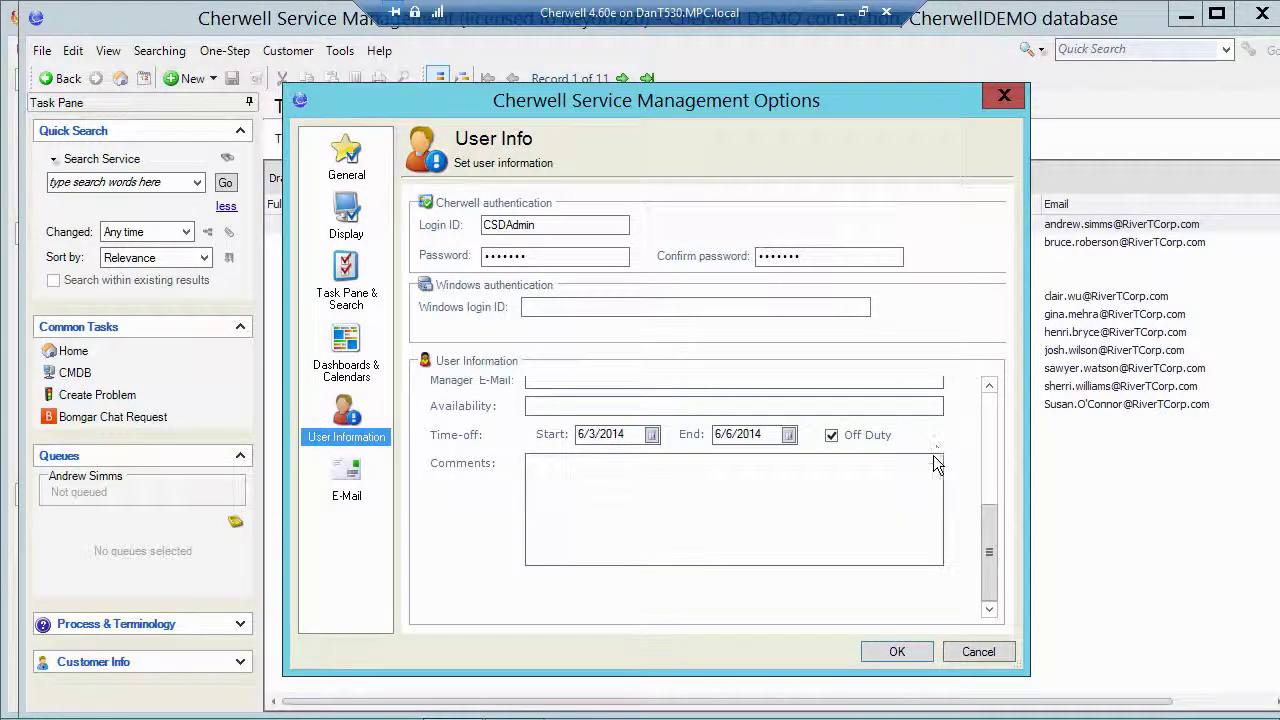
drag(488, 104, 480, 96)
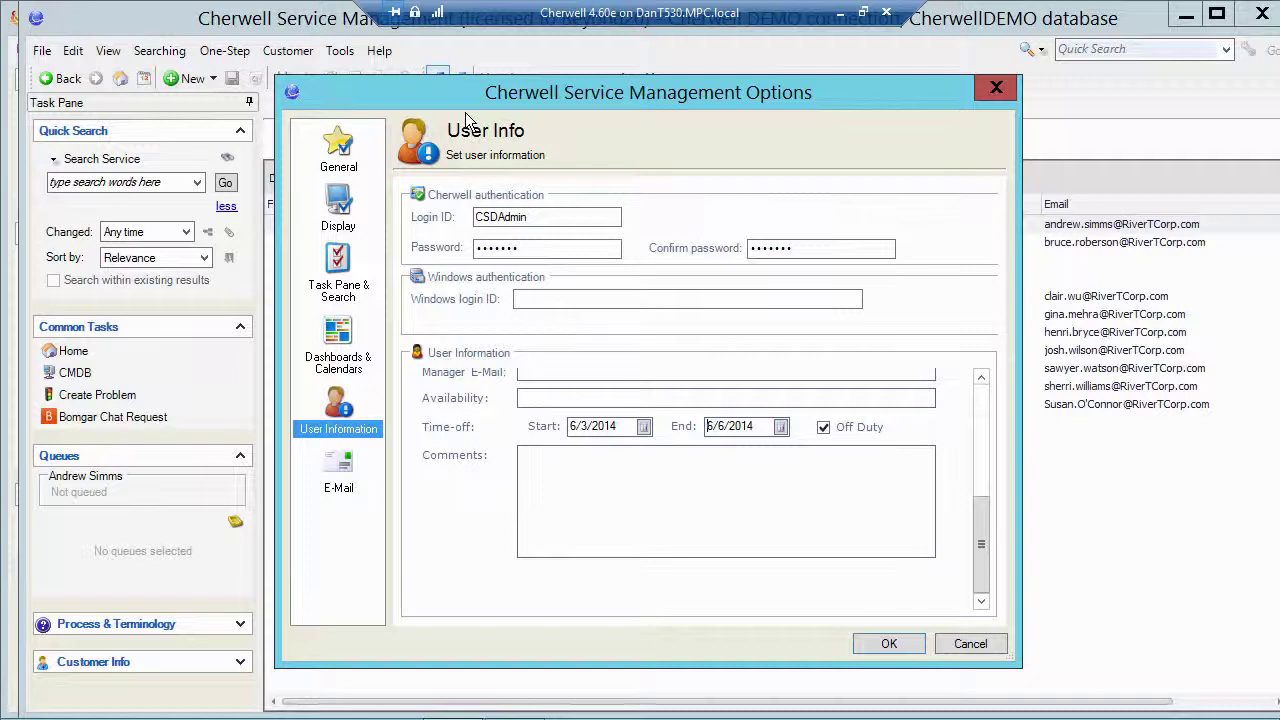
click(969, 644)
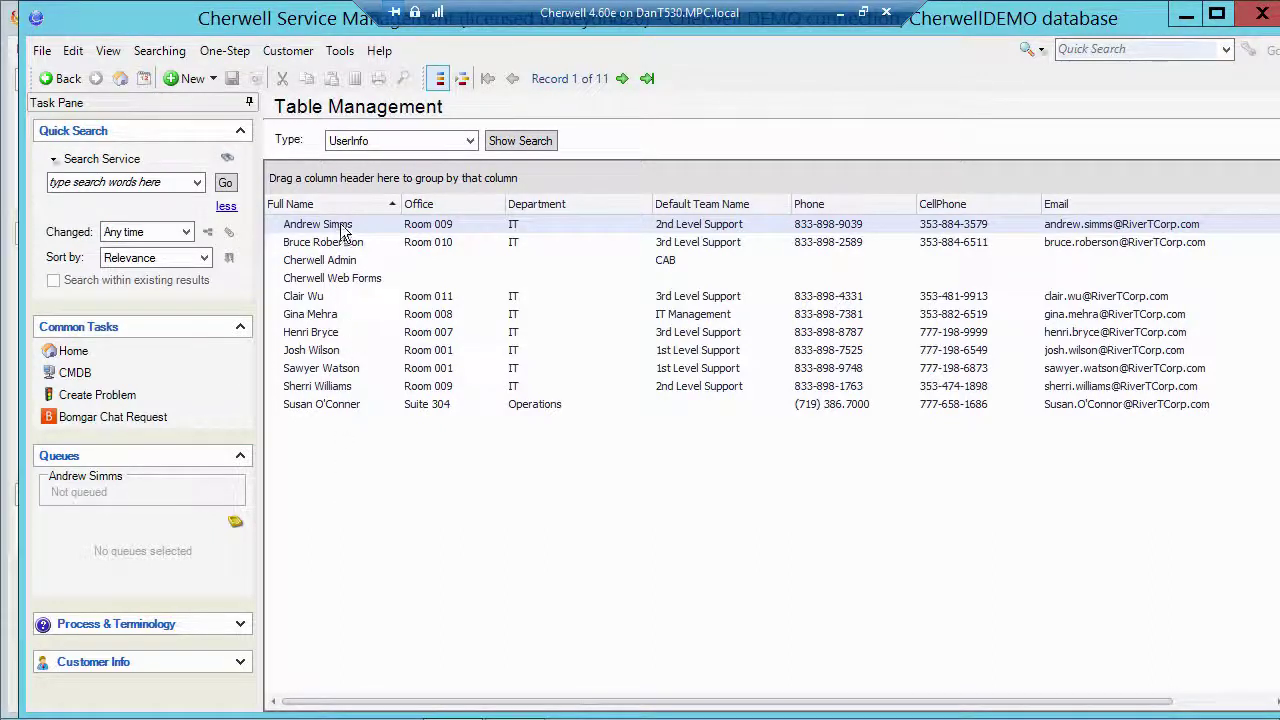
- Open the IT Manager's record and set its time off from 6/6/2014 to 6/10/2014
double_click(335, 316)
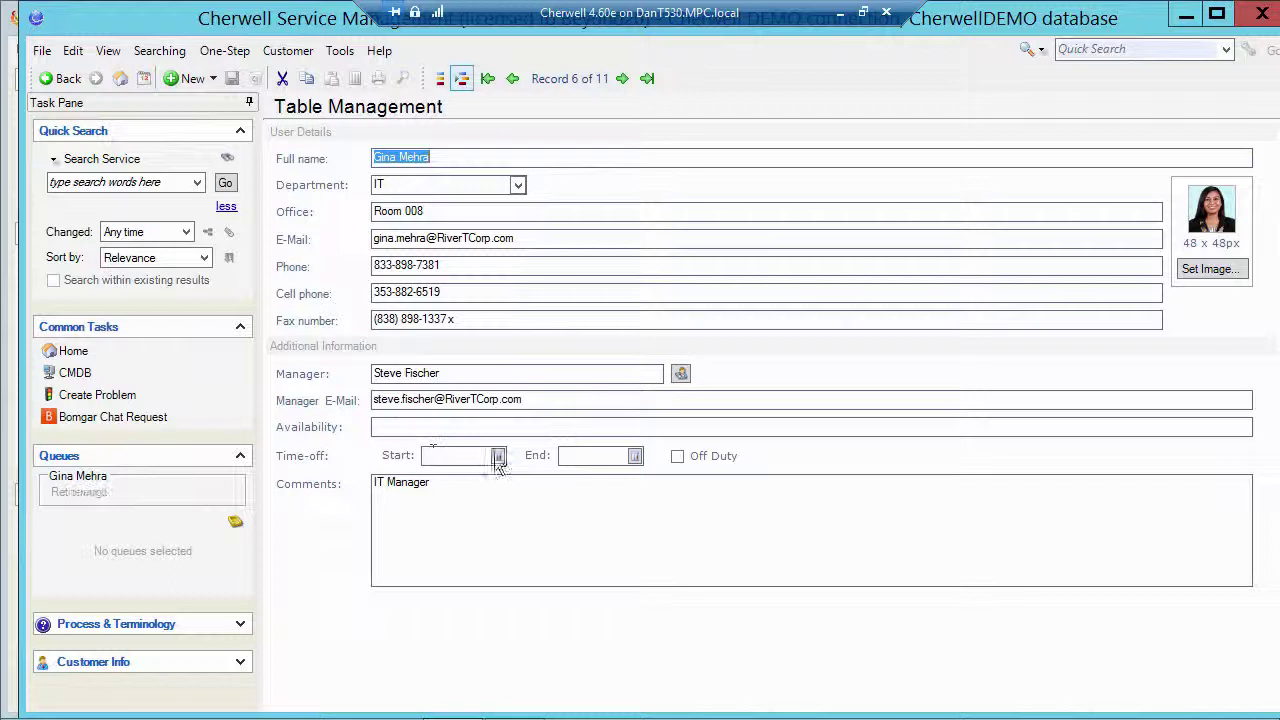
click(497, 455)
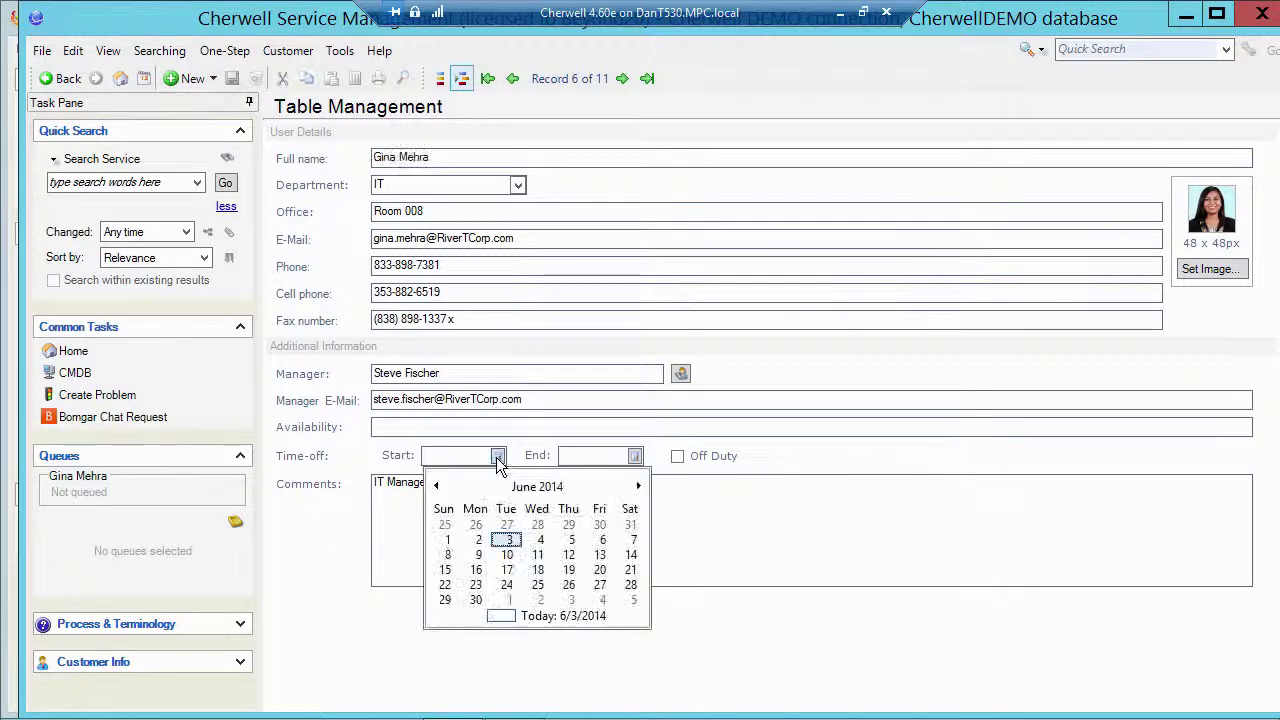
click(602, 539)
click(635, 456)
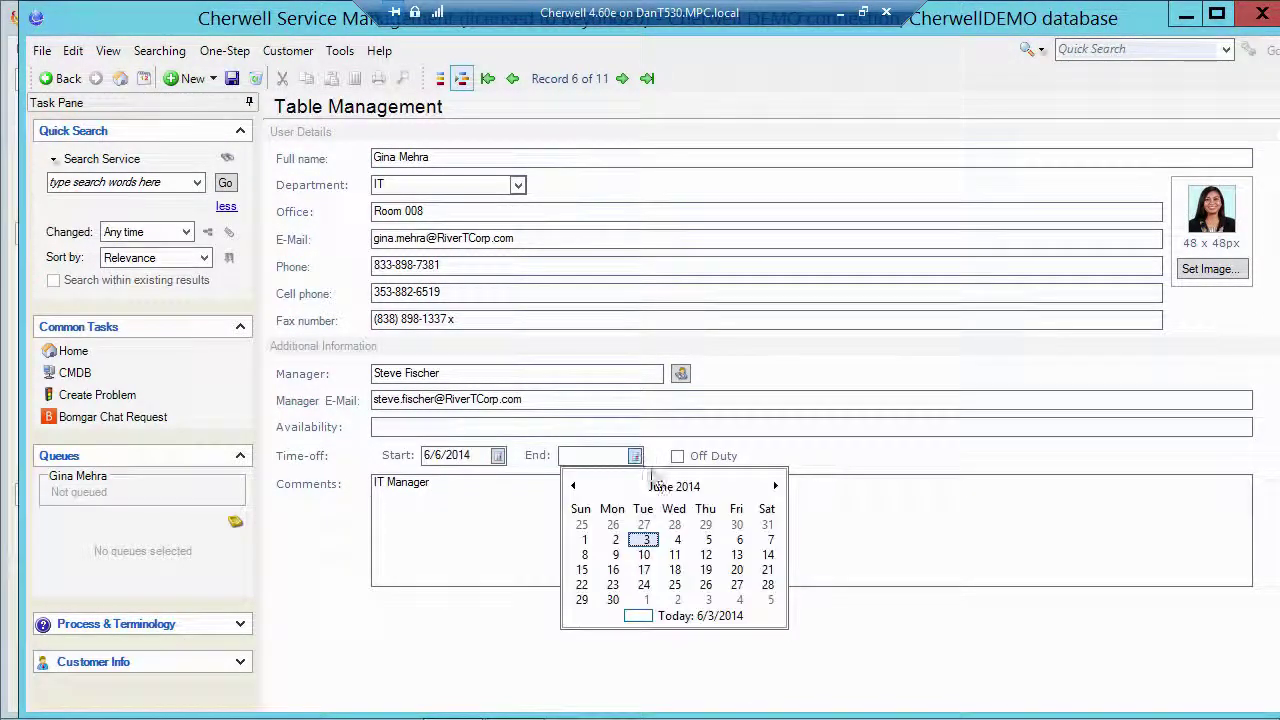
click(645, 556)
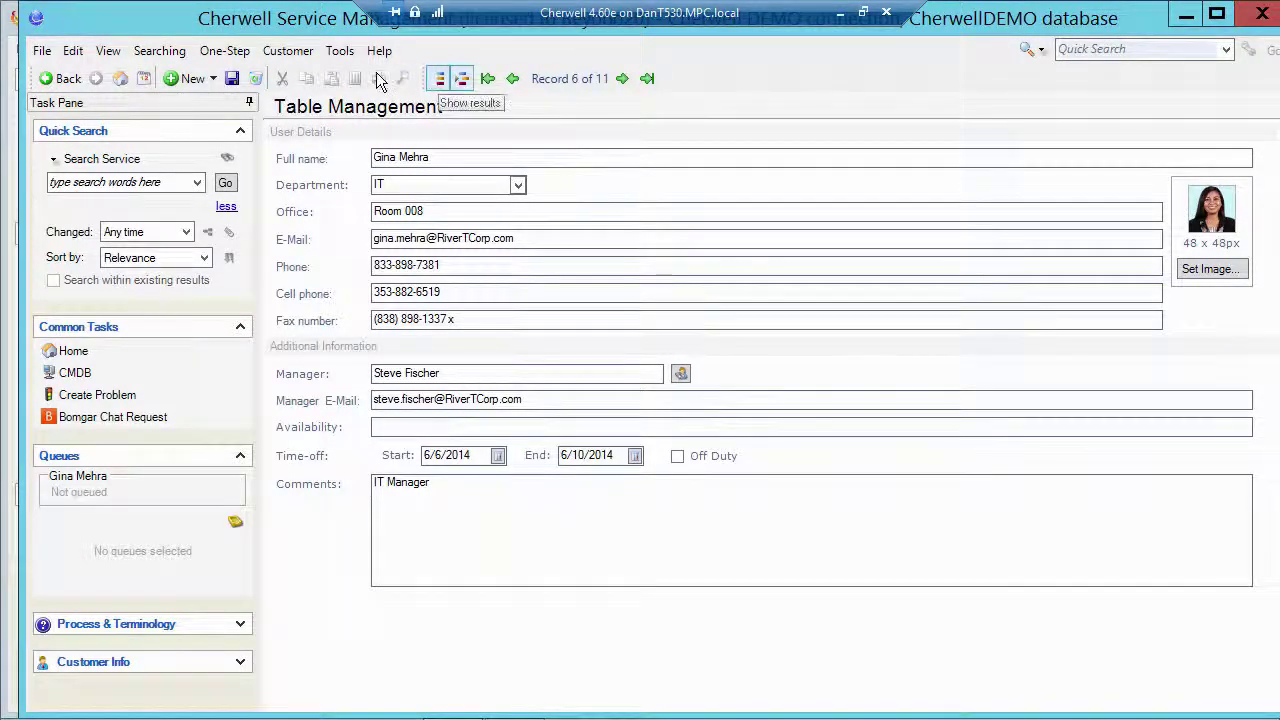
- Go back to Table Management, declining to save the IT Manager's time-off dates
click(343, 51)
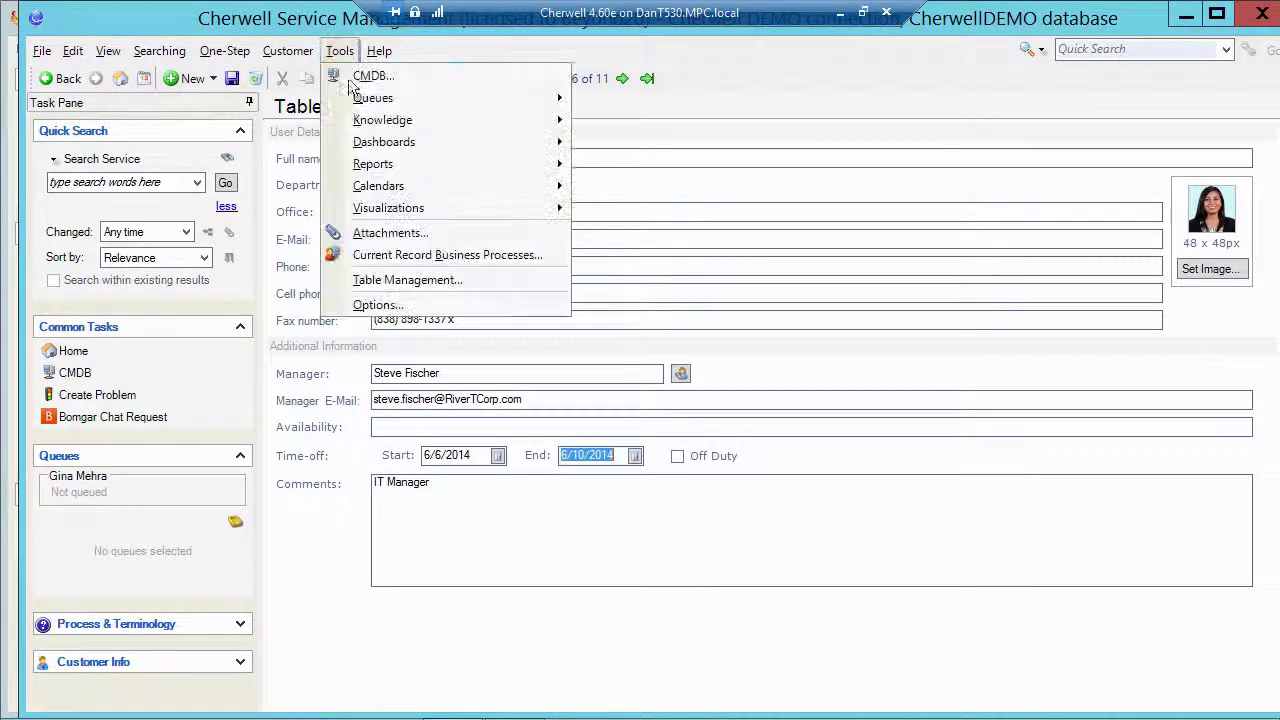
click(385, 277)
click(790, 370)
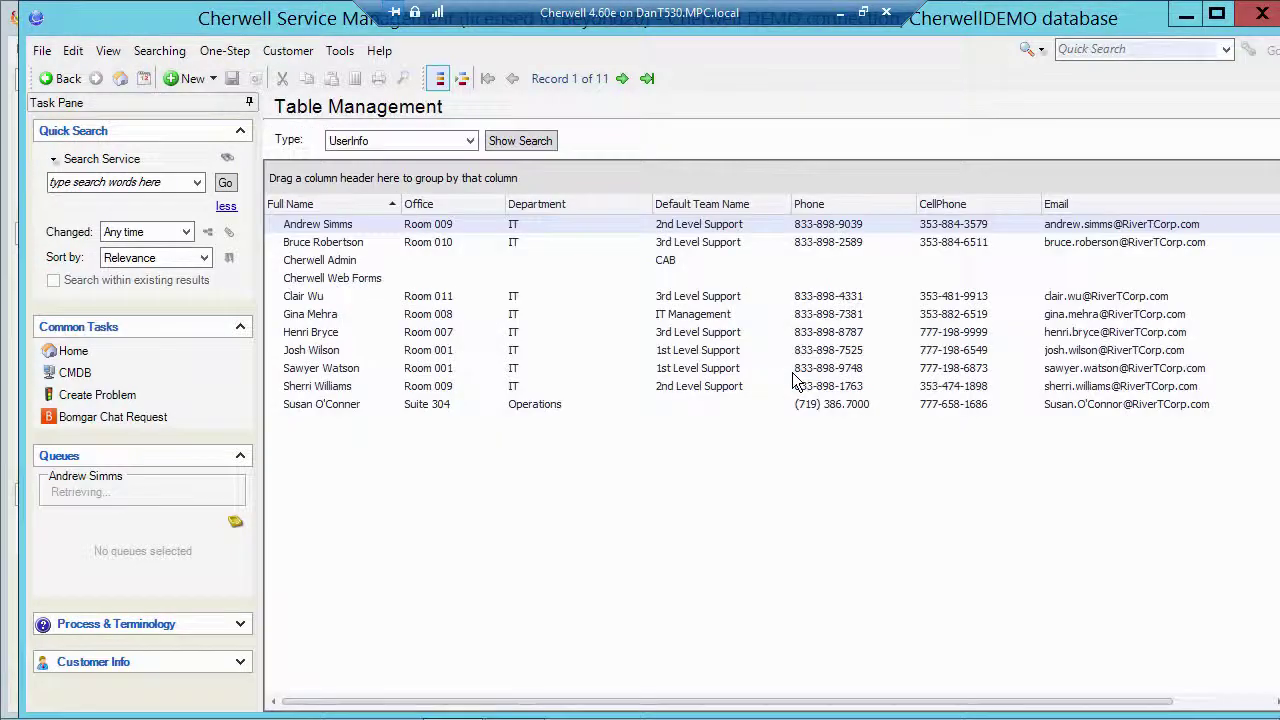
- Reopen the IT Manager's record to confirm empty dates, return to the grid, and minimize the client
click(321, 299)
double_click(321, 314)
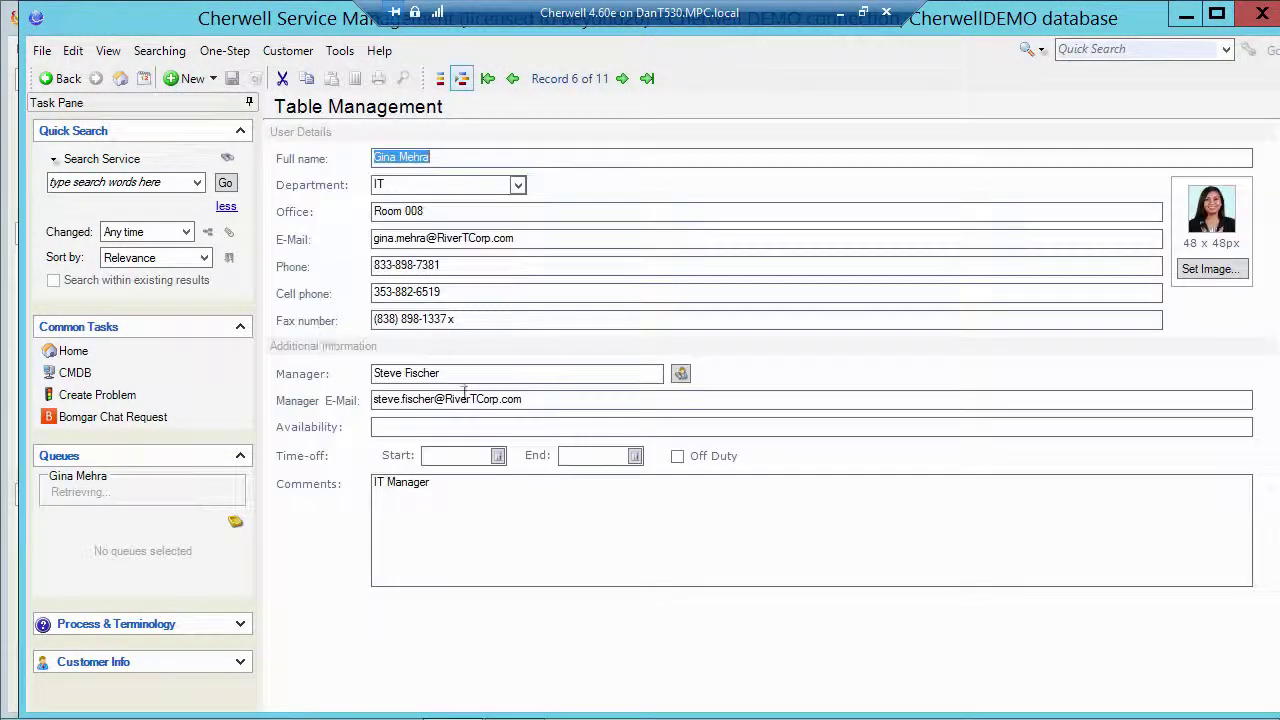
click(440, 80)
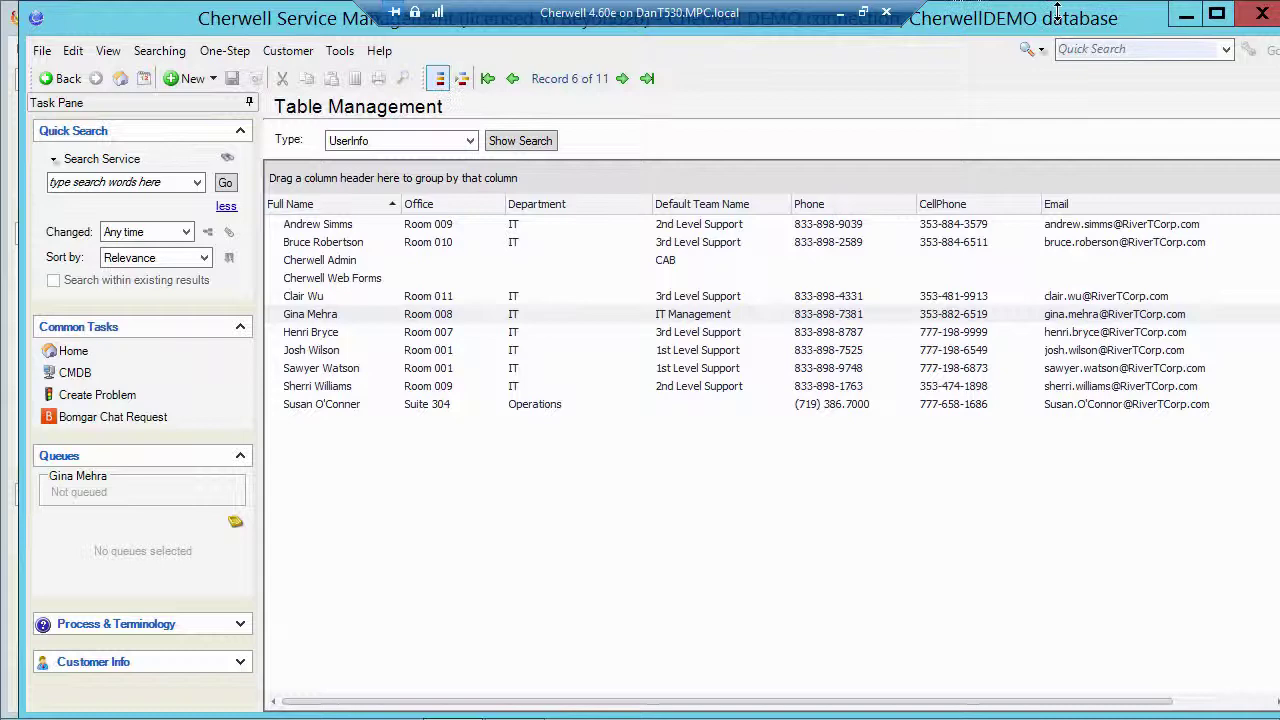
click(1185, 16)
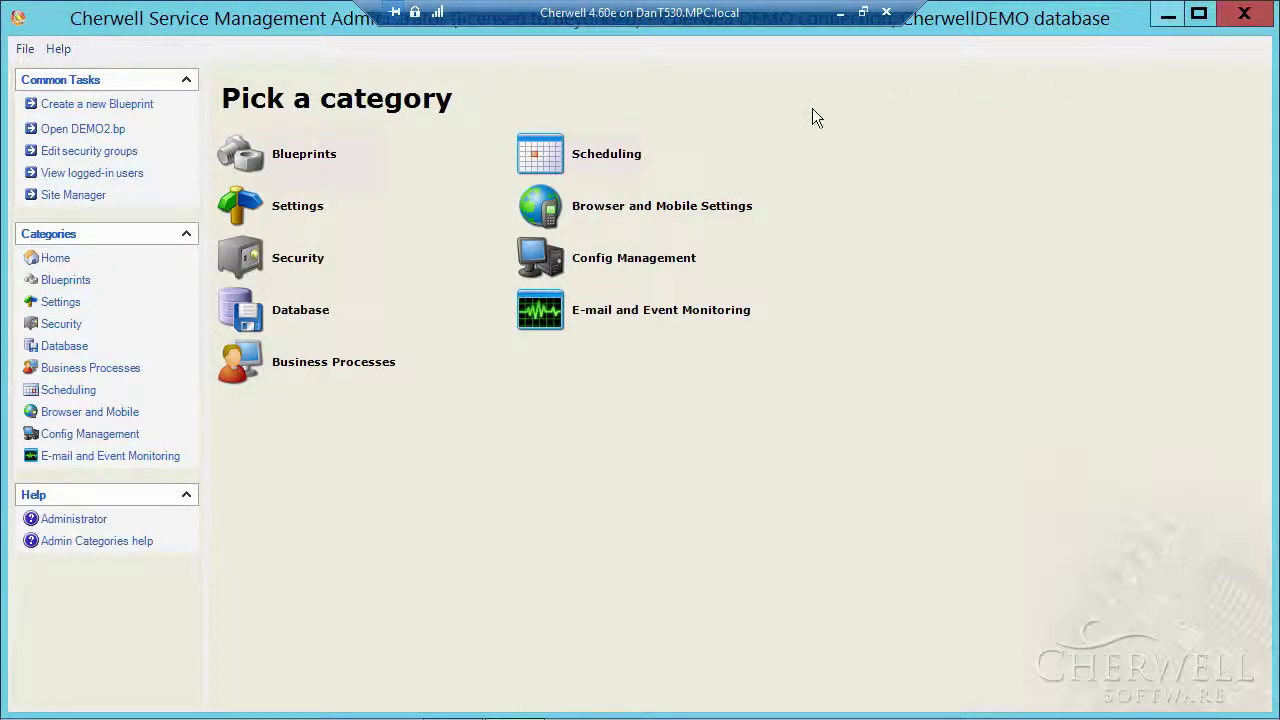
- Open Security Groups on the IT Service Desk Level 1 group
click(284, 264)
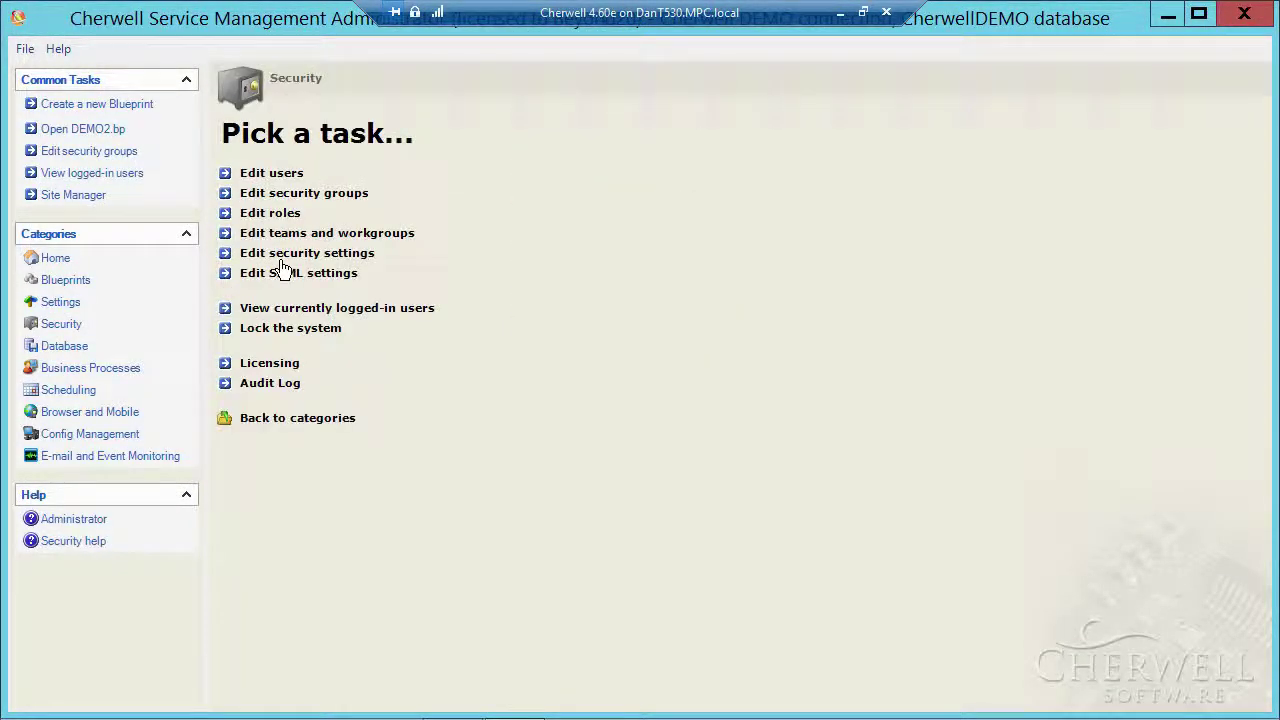
click(270, 198)
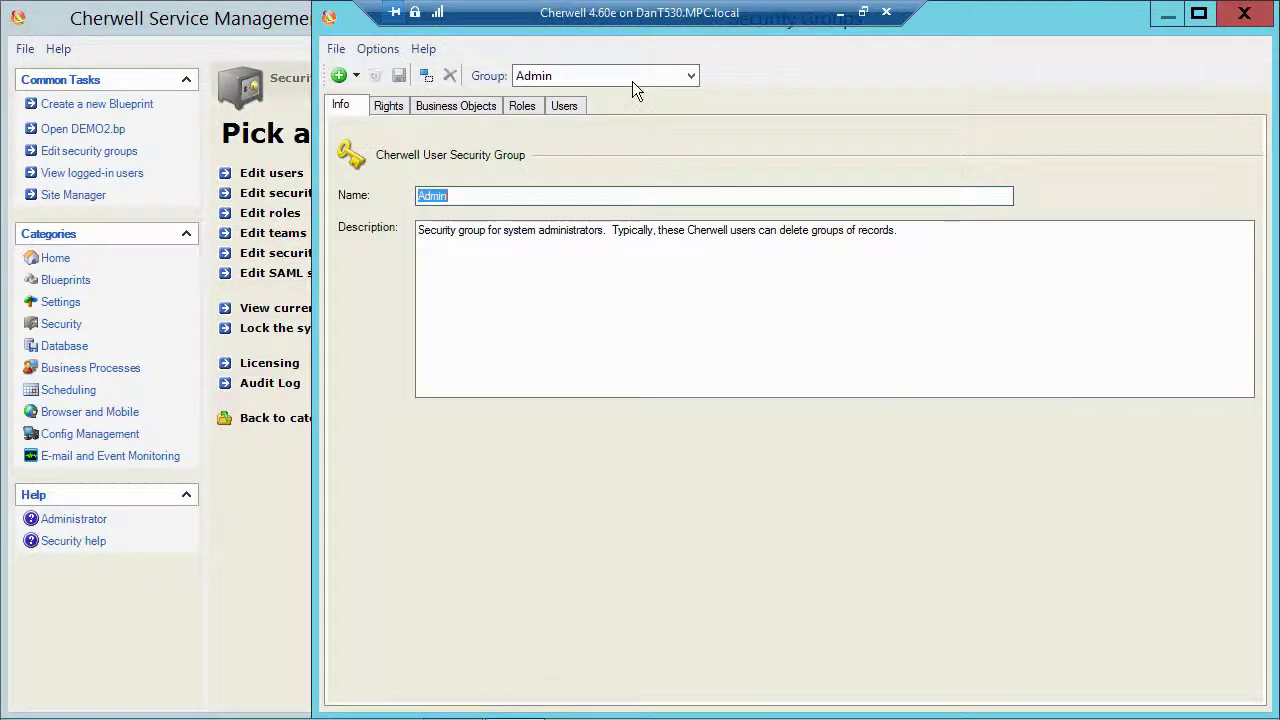
click(600, 77)
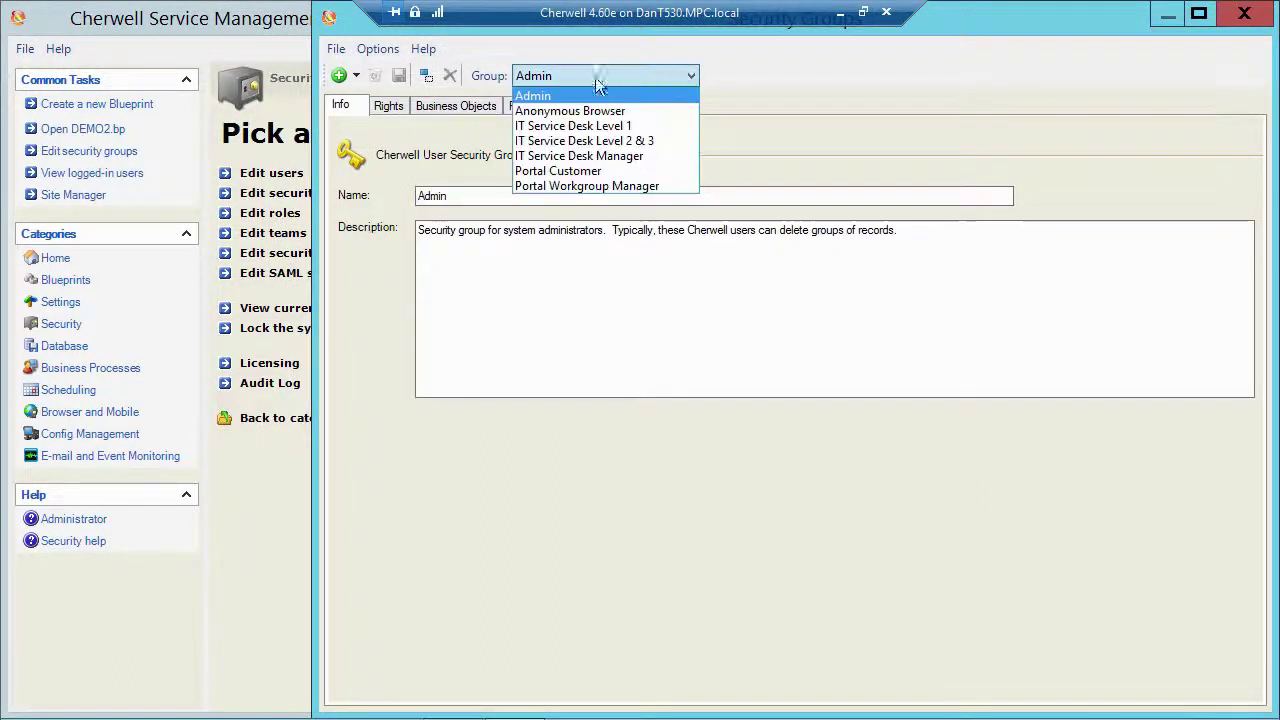
click(569, 125)
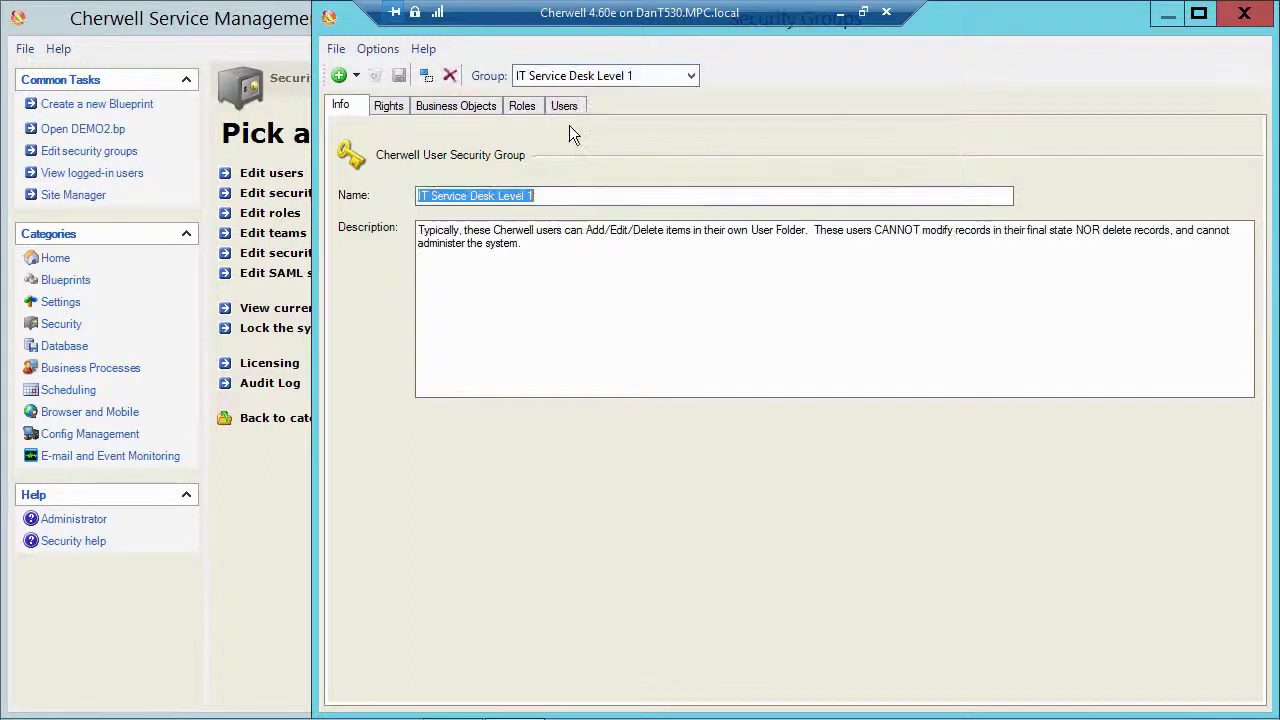
- Review that group's UserInfo rights for the End Date and Start Date fields
click(476, 110)
click(528, 159)
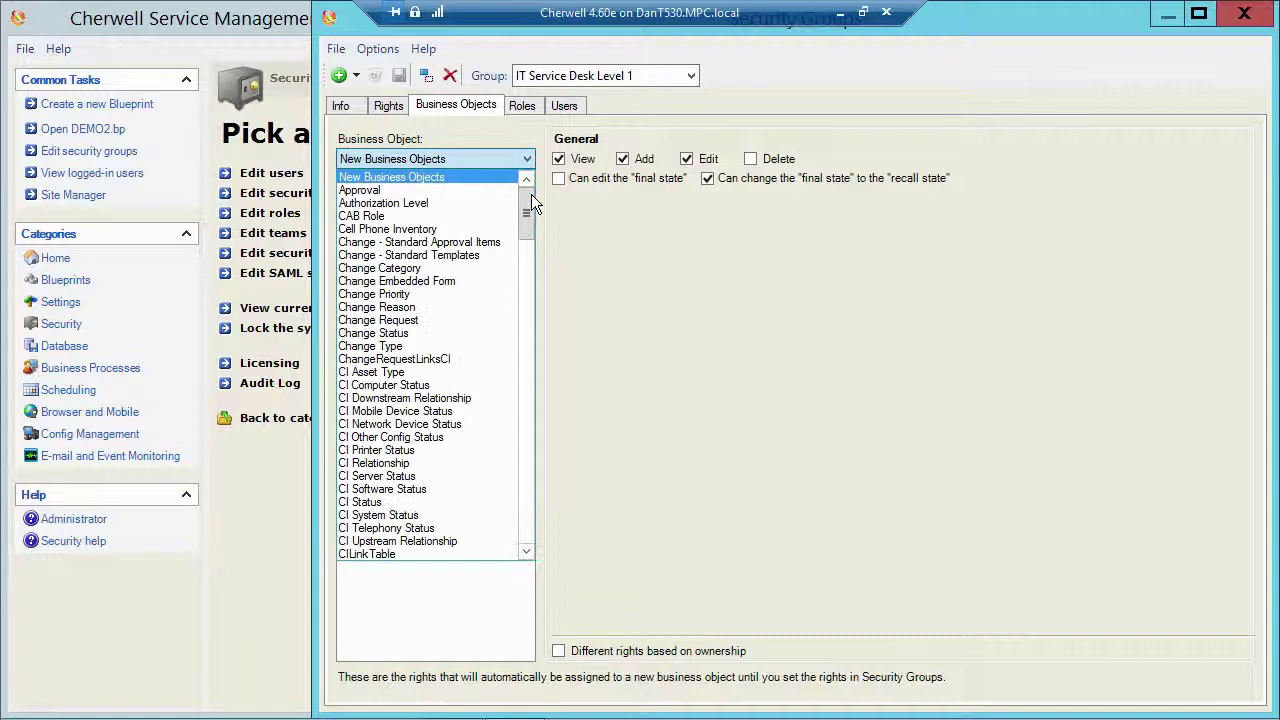
drag(531, 201, 526, 515)
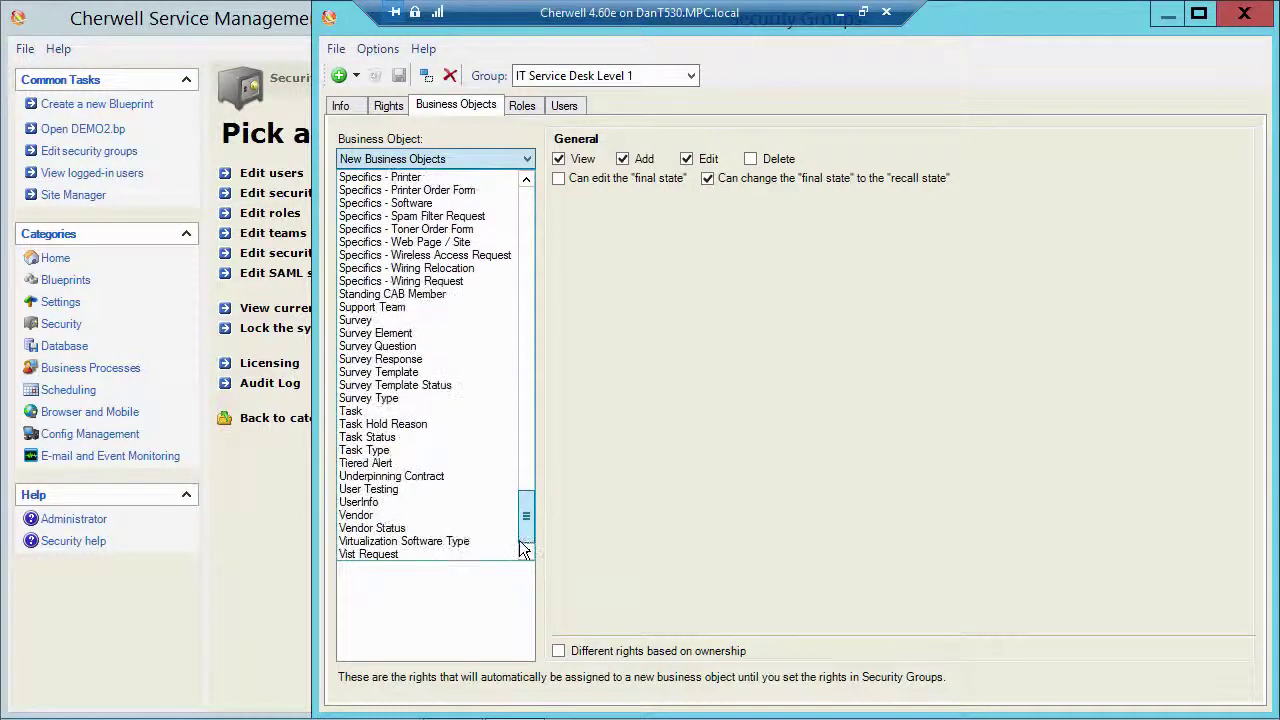
click(378, 502)
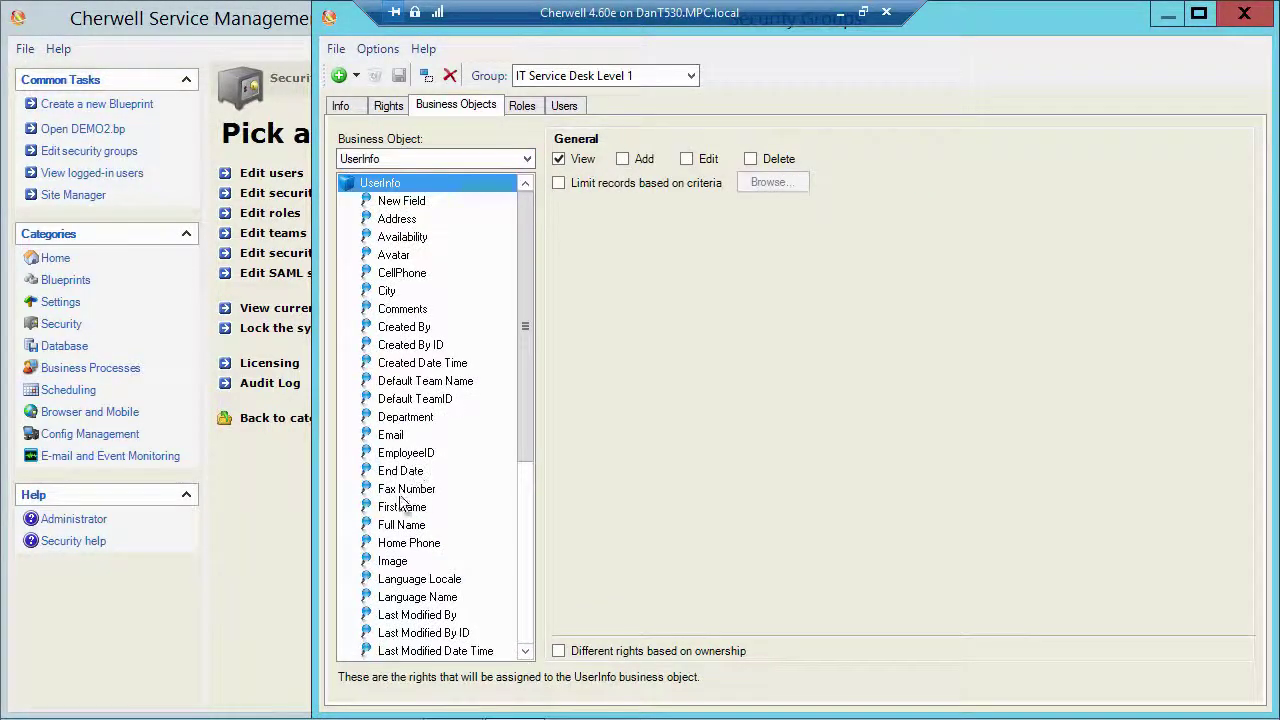
click(400, 470)
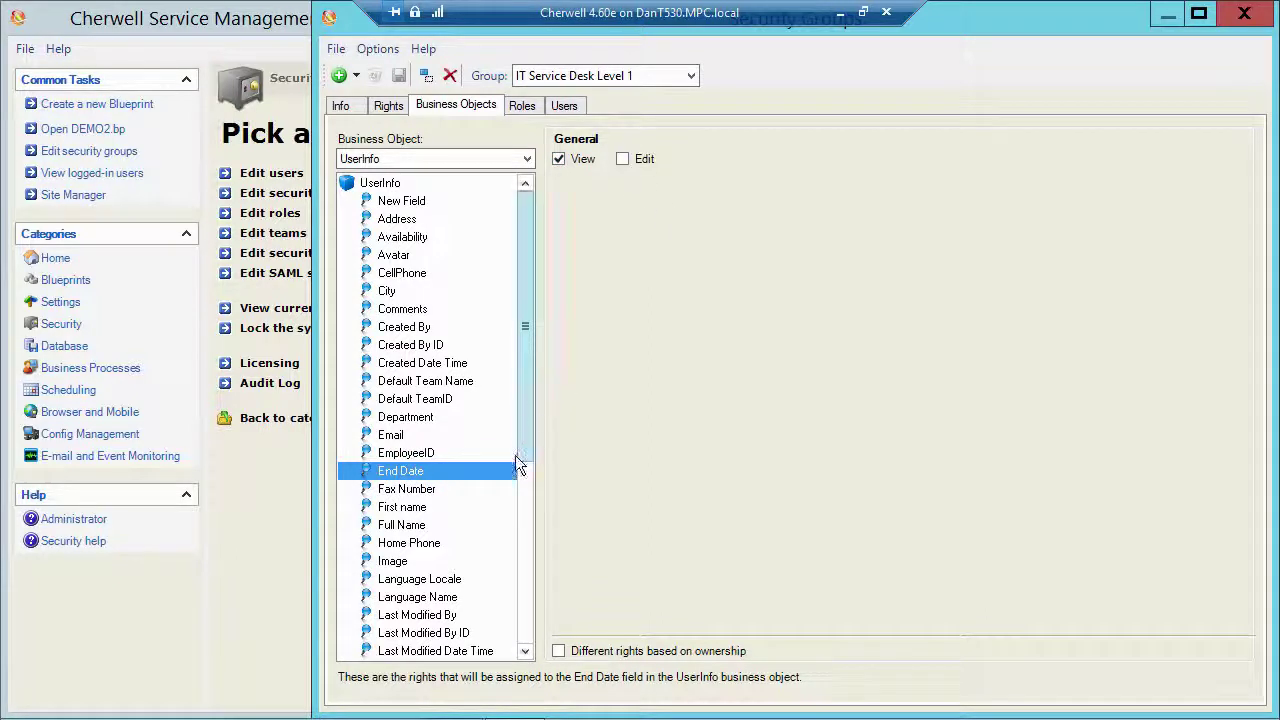
scroll(516, 460, down, 6)
click(416, 597)
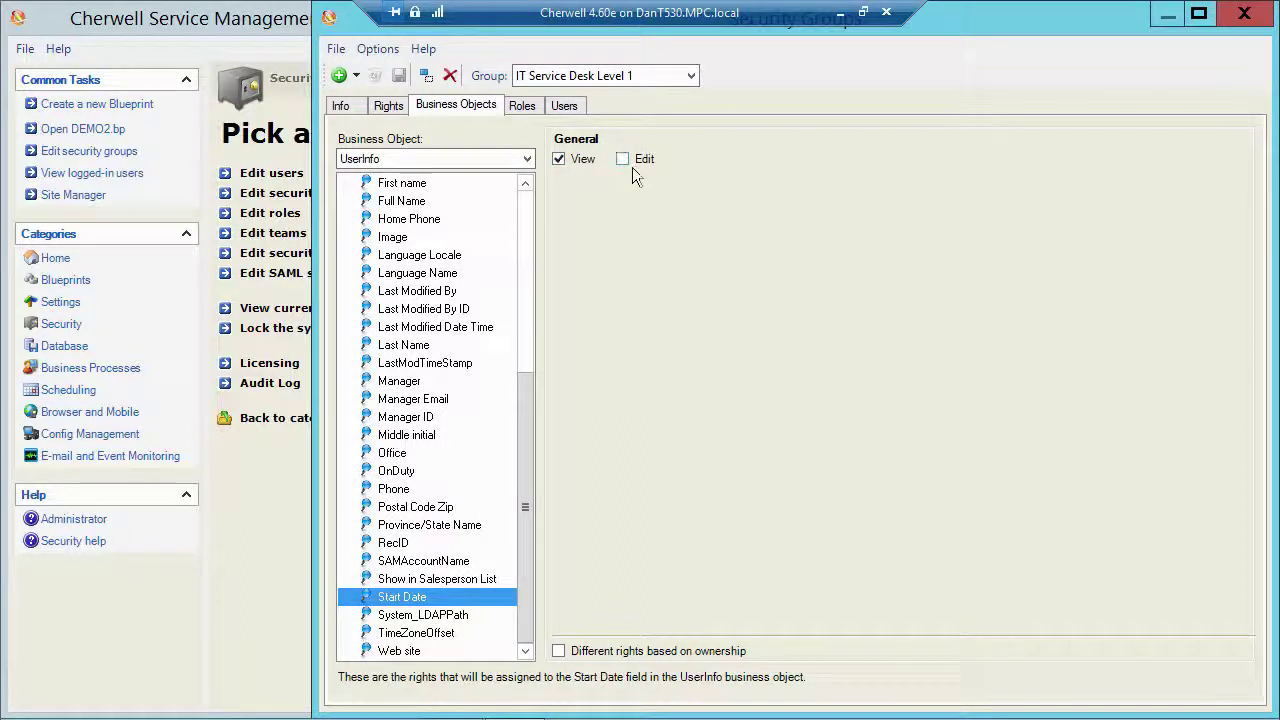
- Tick Edit on UserInfo End Date for IT Service Desk Manager, then close without saving
click(686, 78)
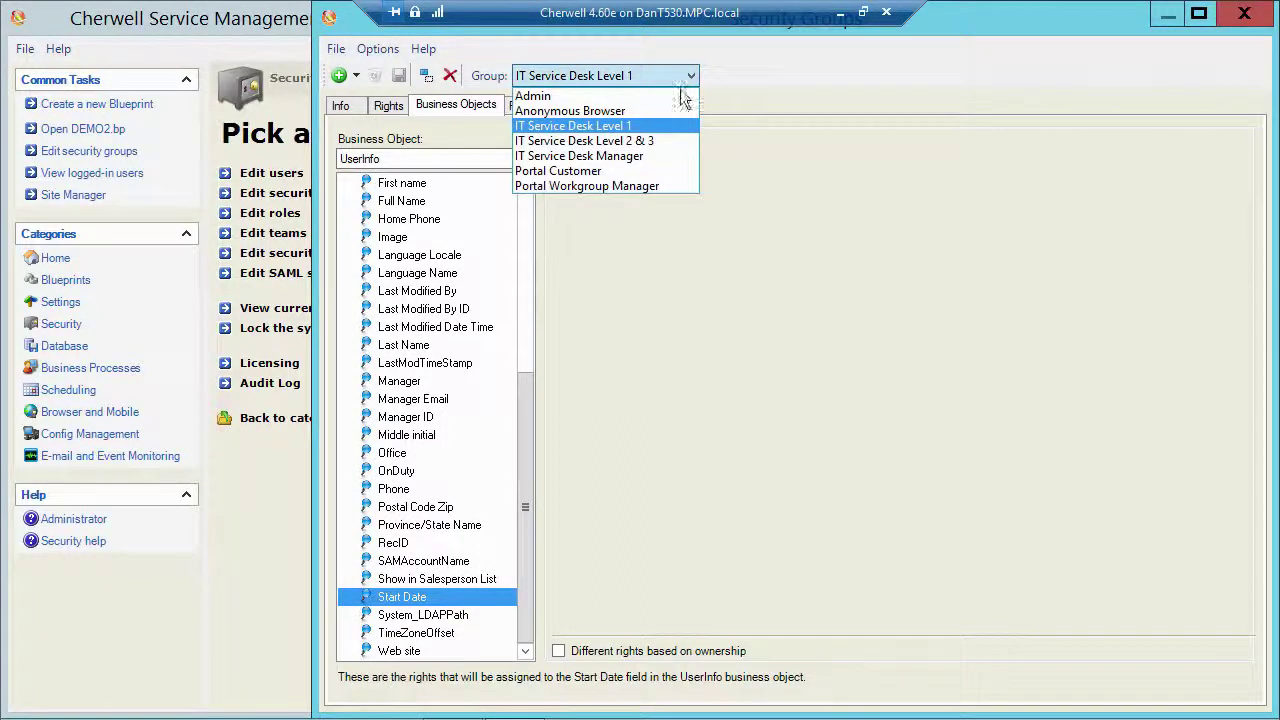
click(584, 155)
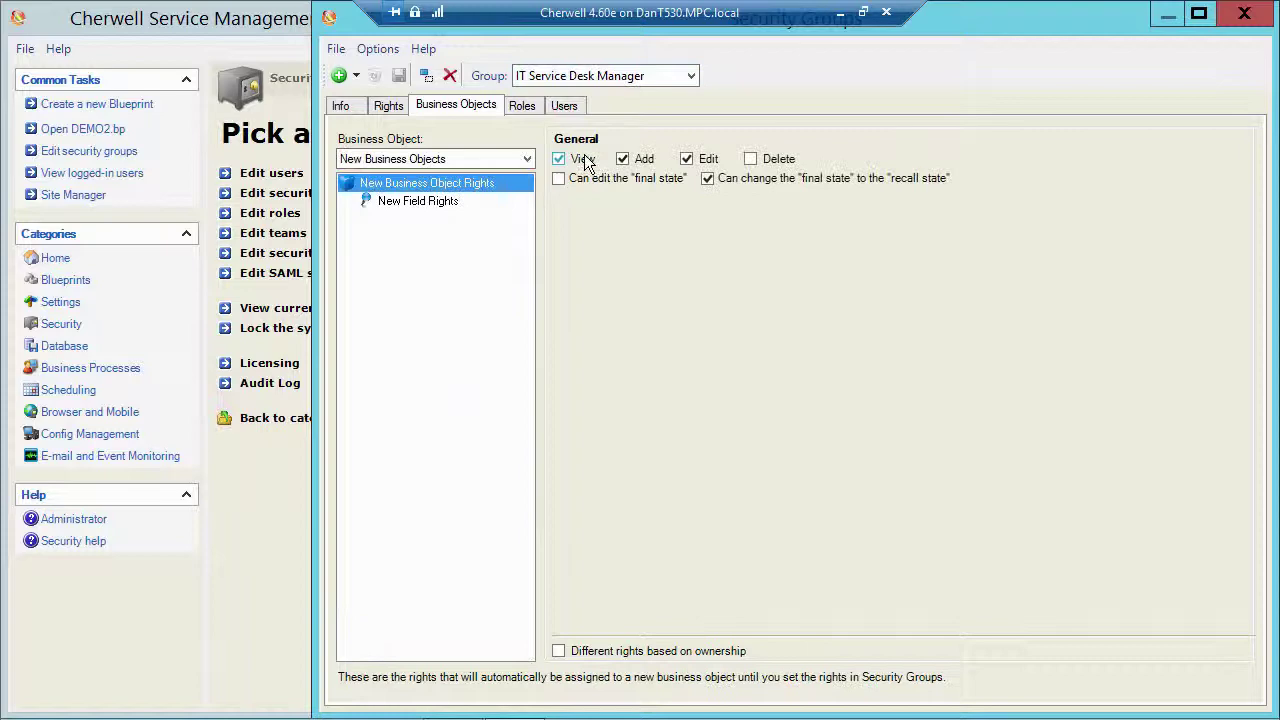
click(530, 157)
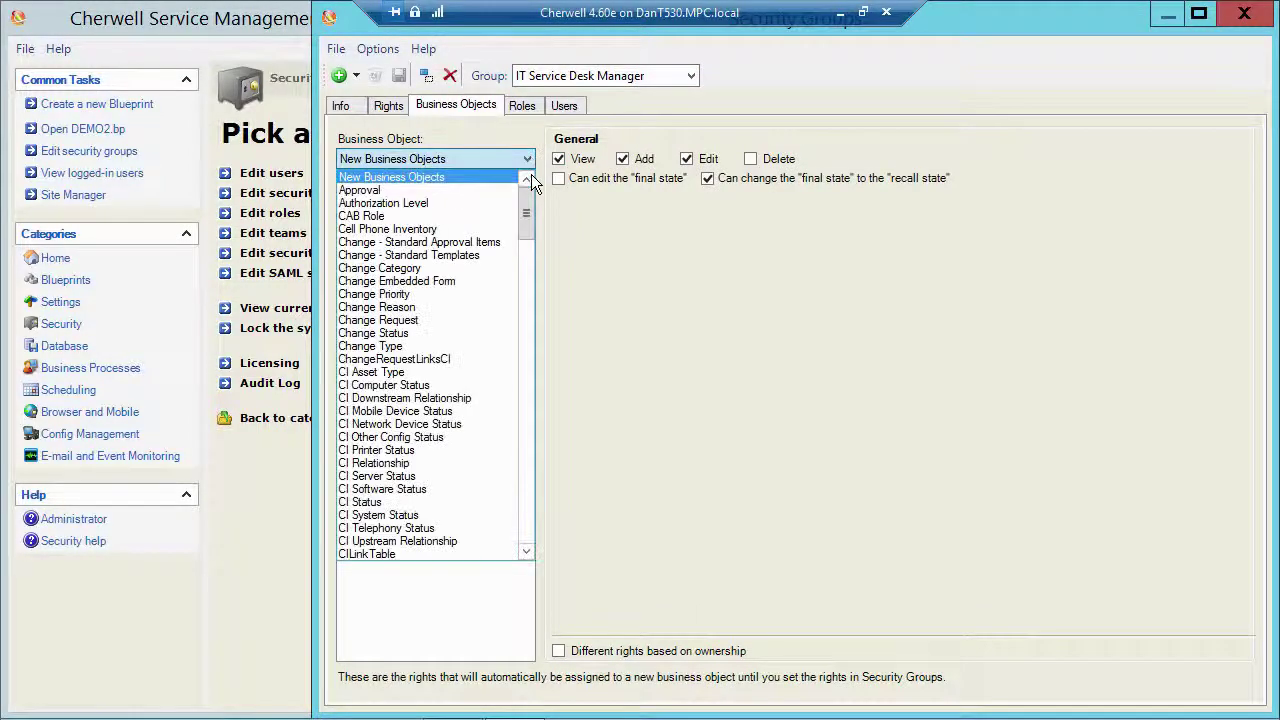
drag(531, 200, 455, 528)
click(430, 502)
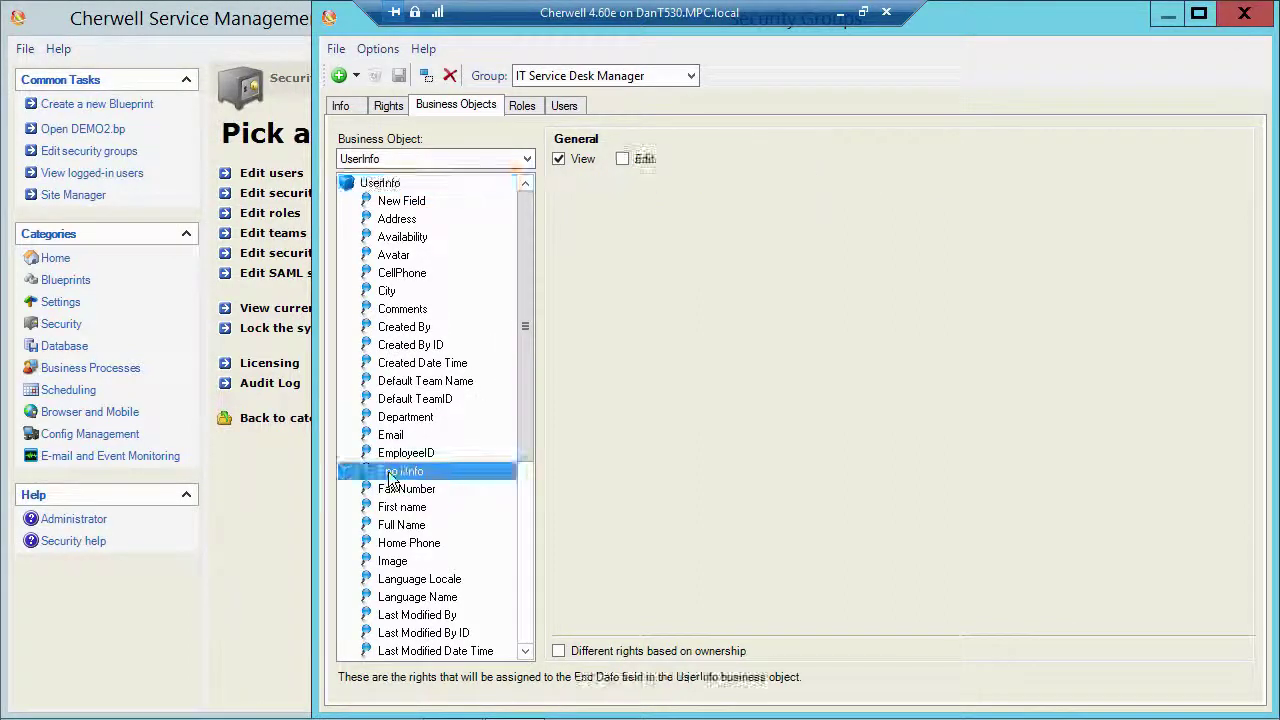
click(622, 159)
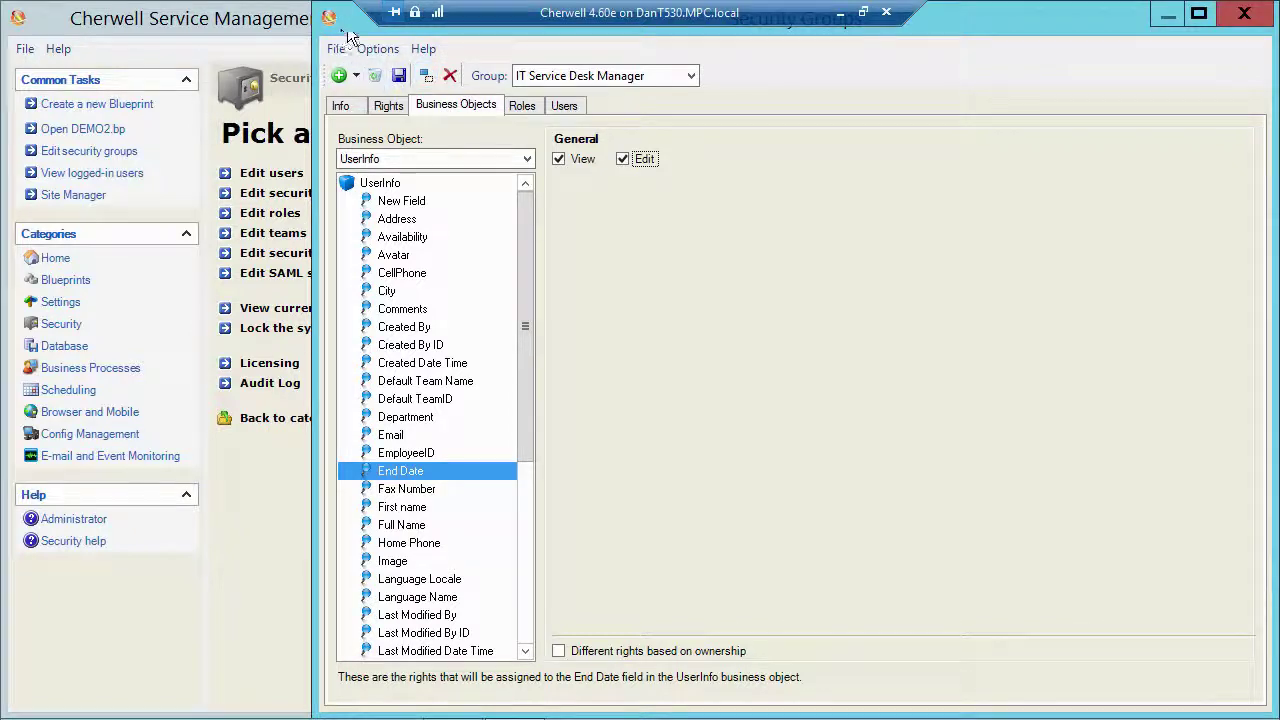
drag(347, 35, 273, 95)
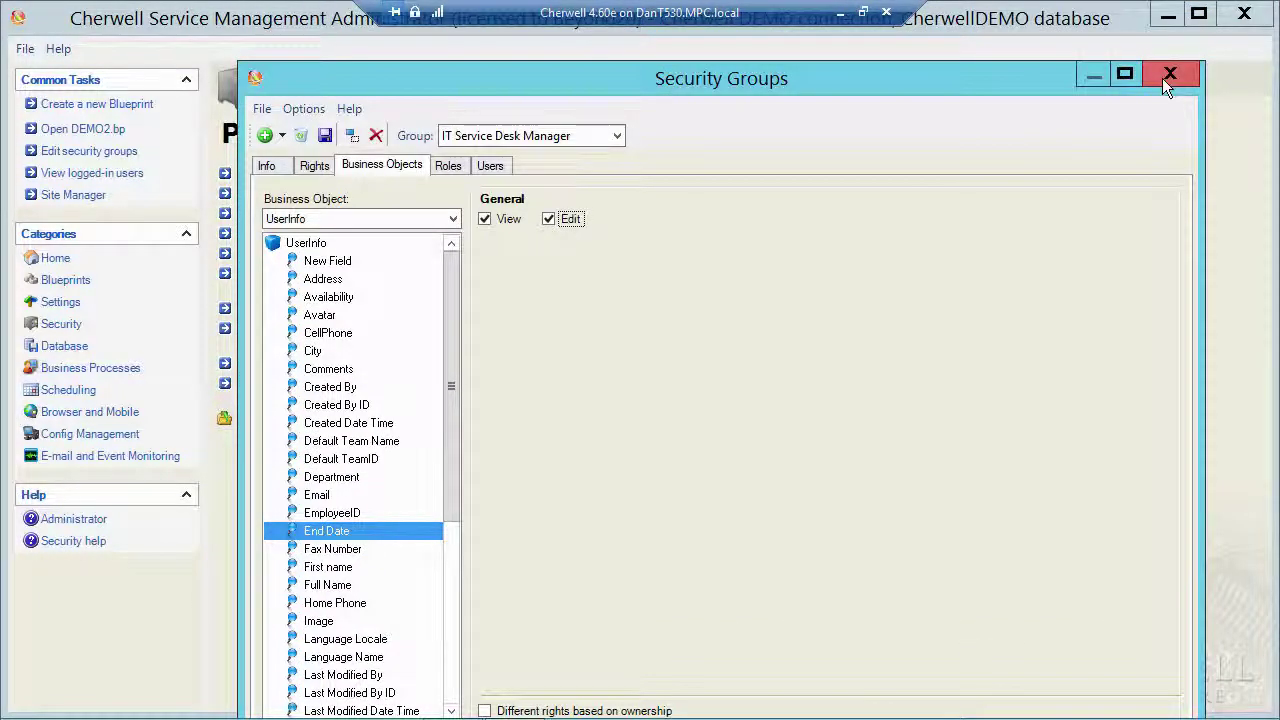
click(1166, 78)
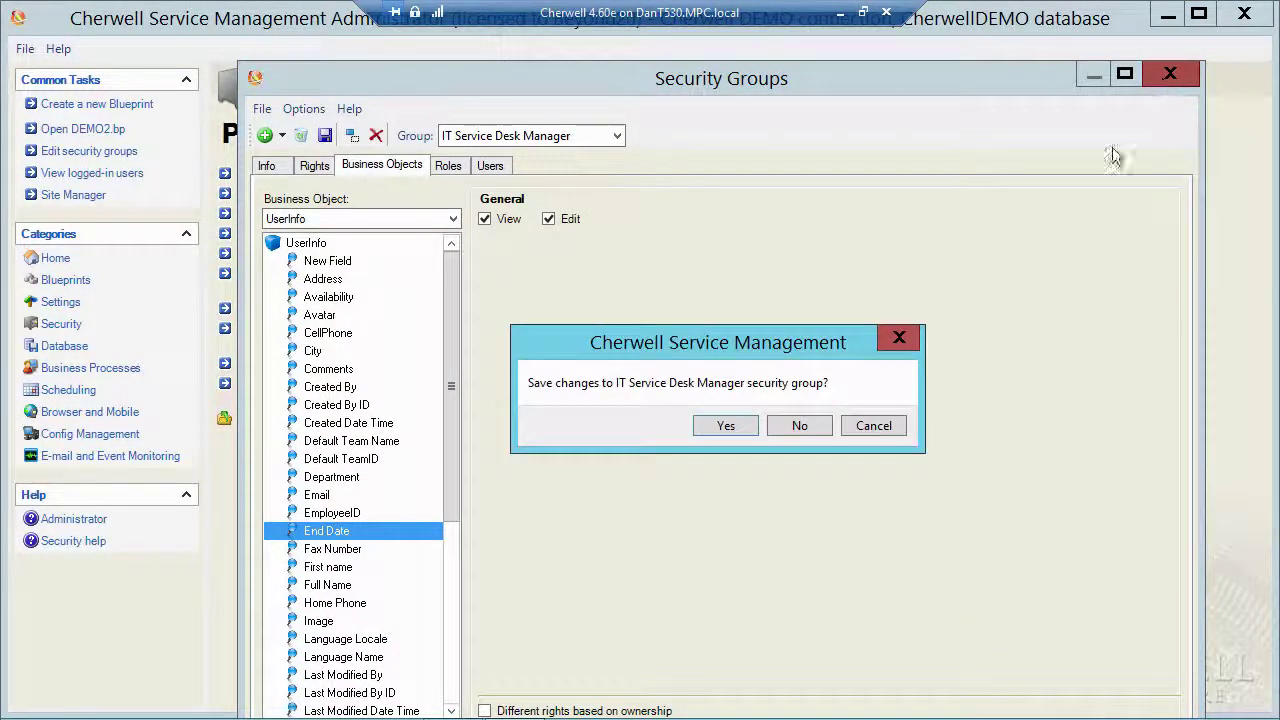
click(797, 428)
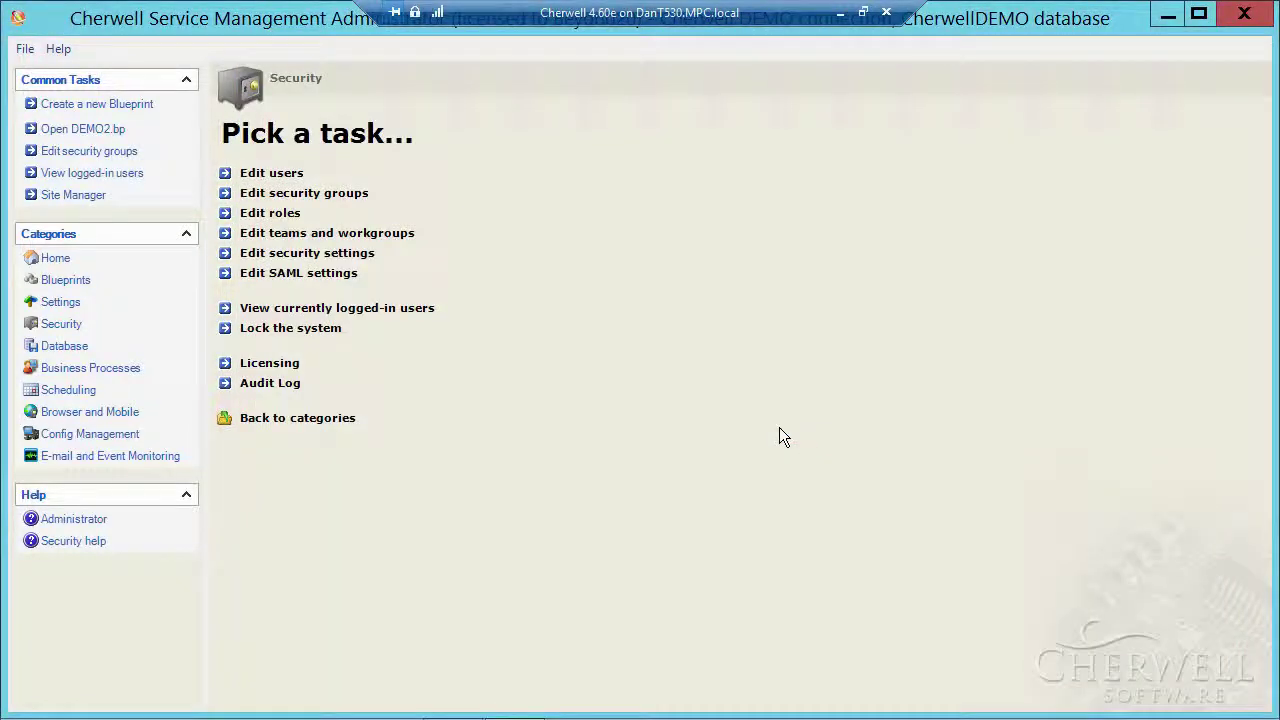
click(293, 175)
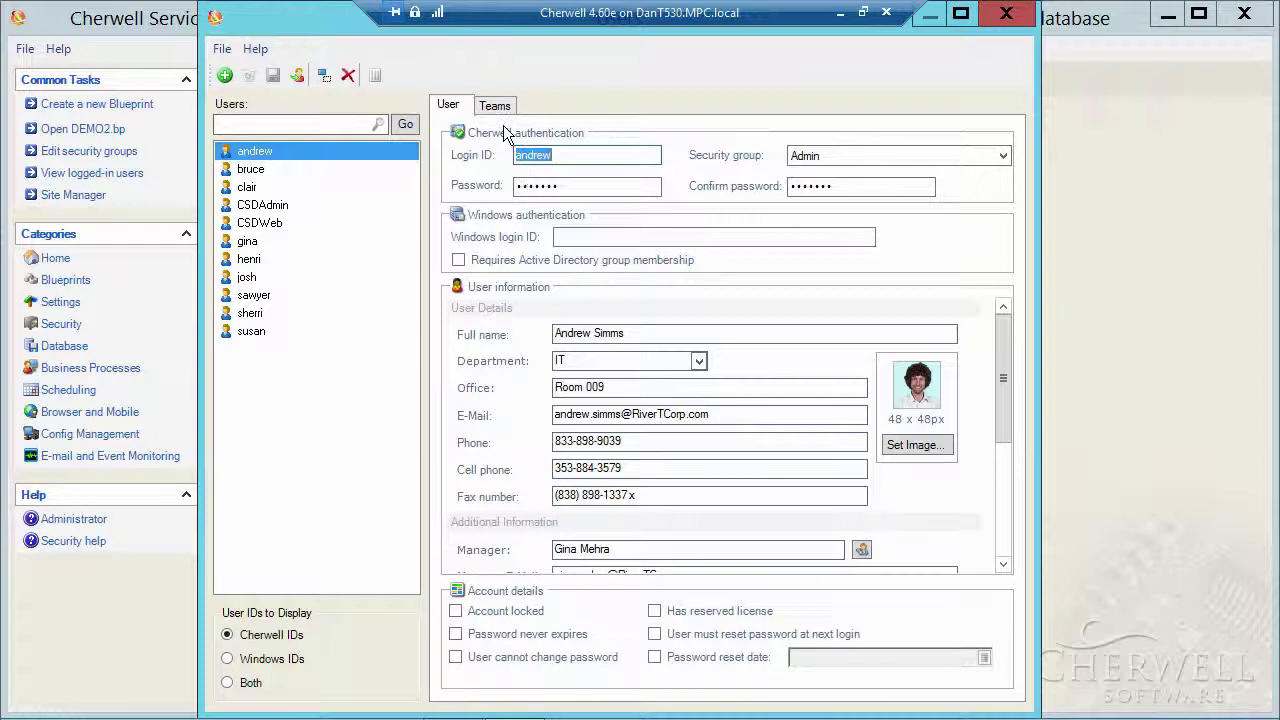
drag(1008, 409, 1008, 558)
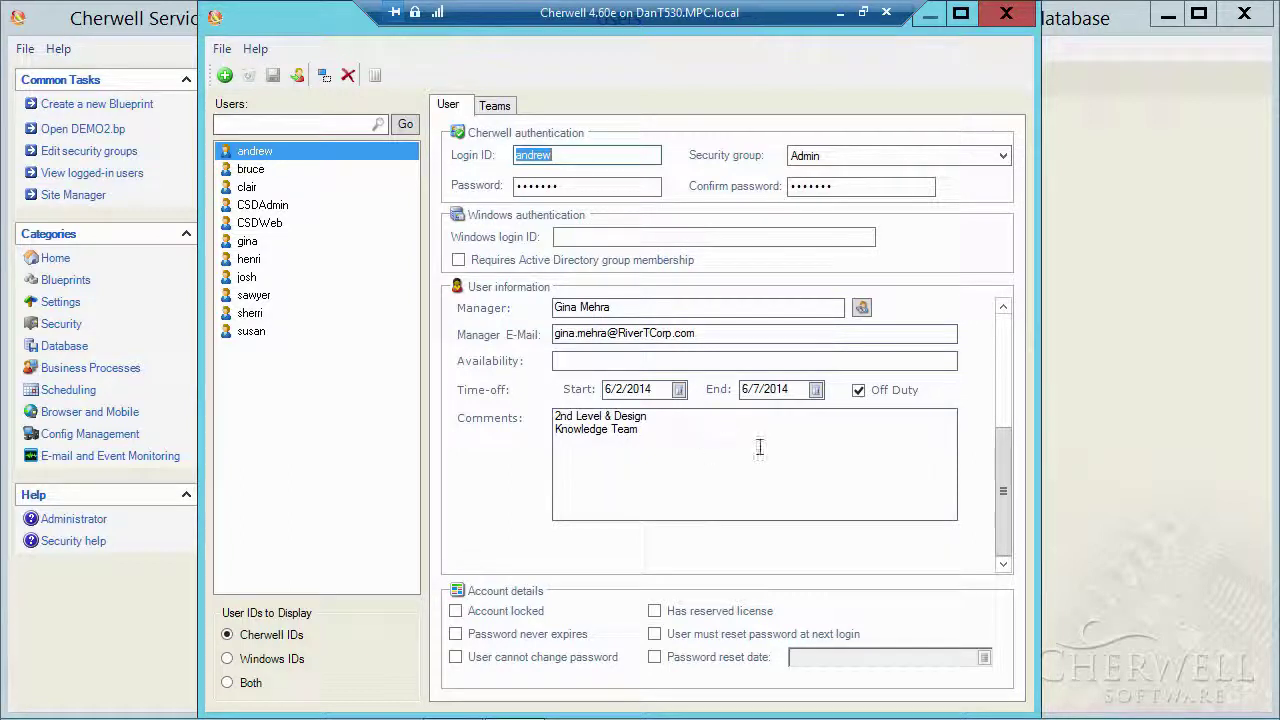
click(1010, 18)
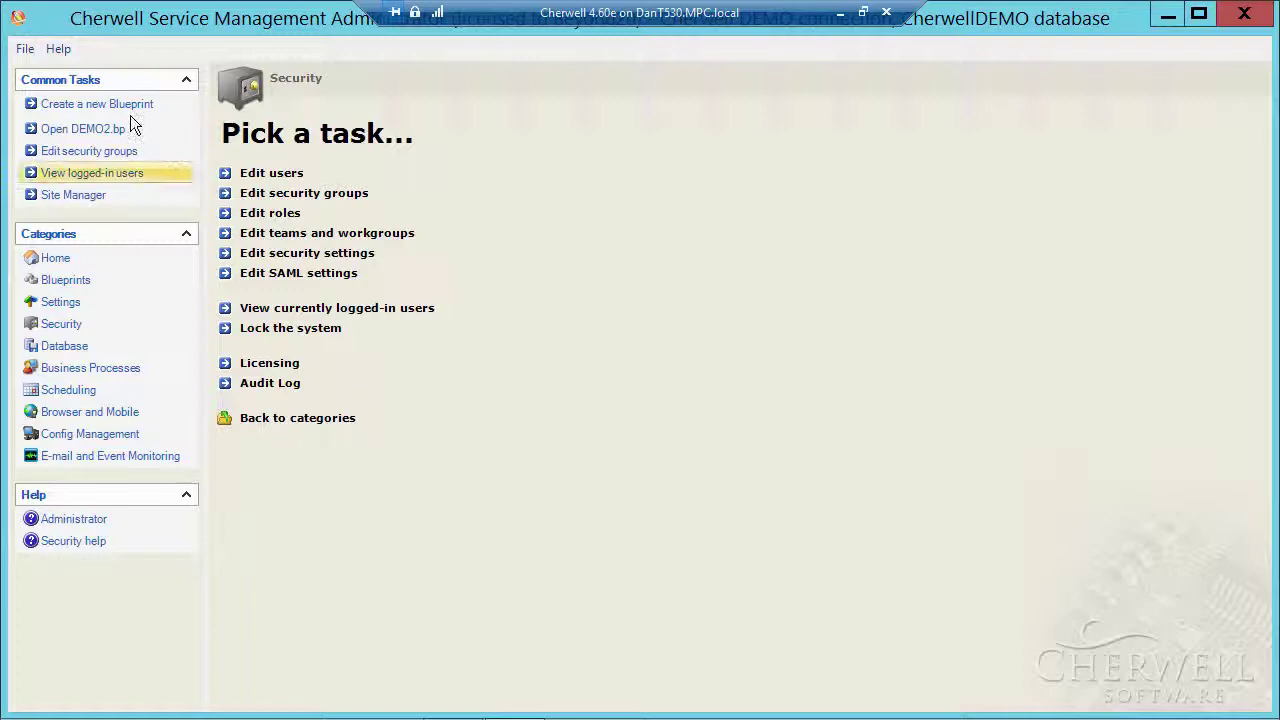
- Create a new blueprint and open the UserInfo business object for editing
click(117, 106)
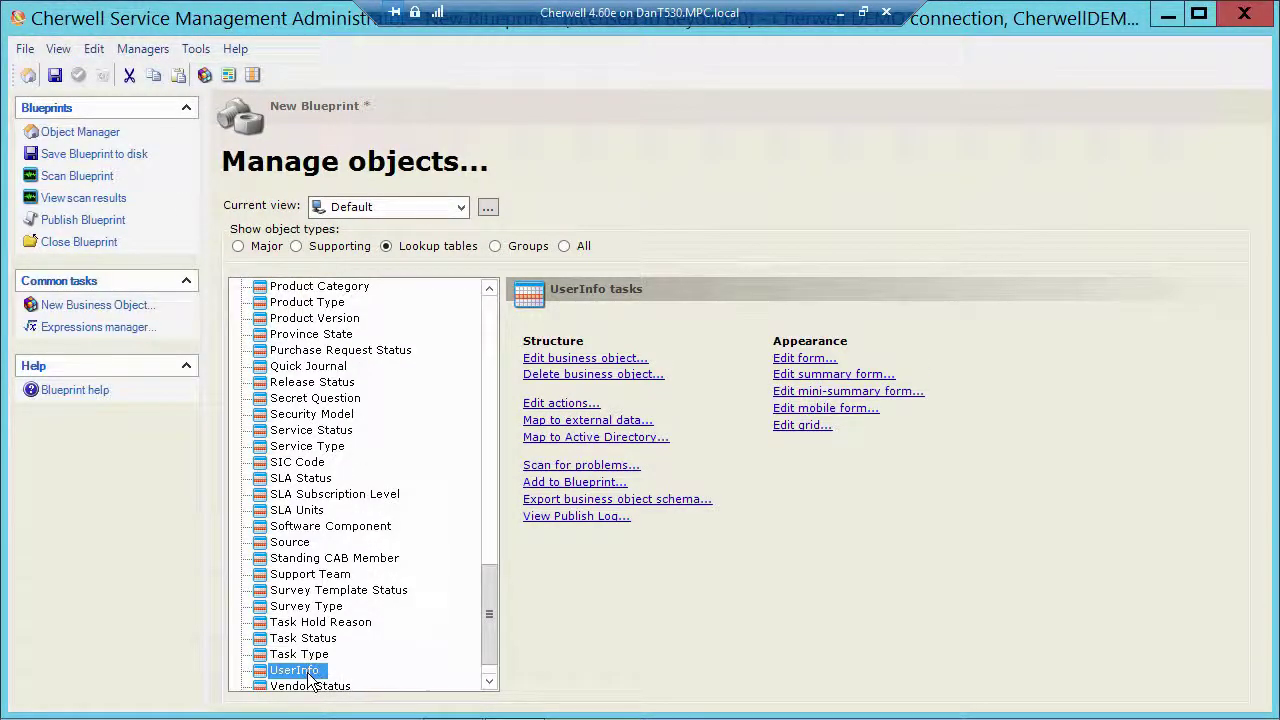
click(566, 359)
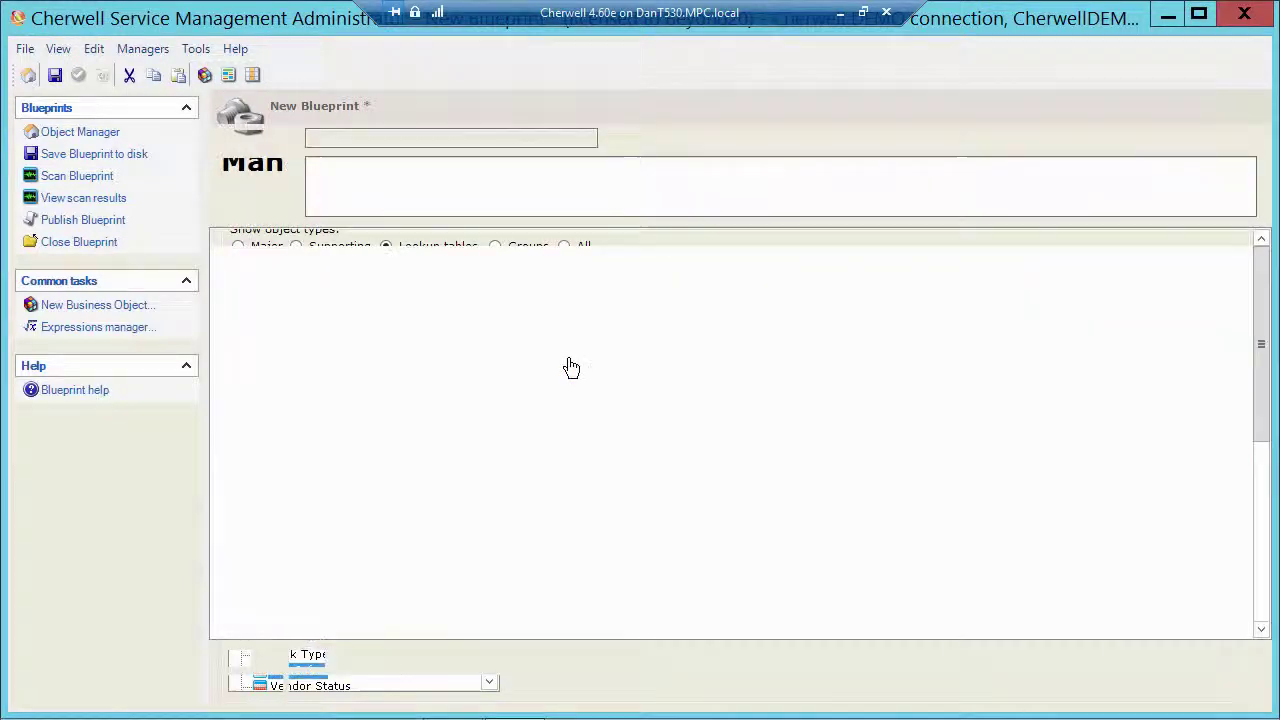
drag(1265, 314, 1266, 492)
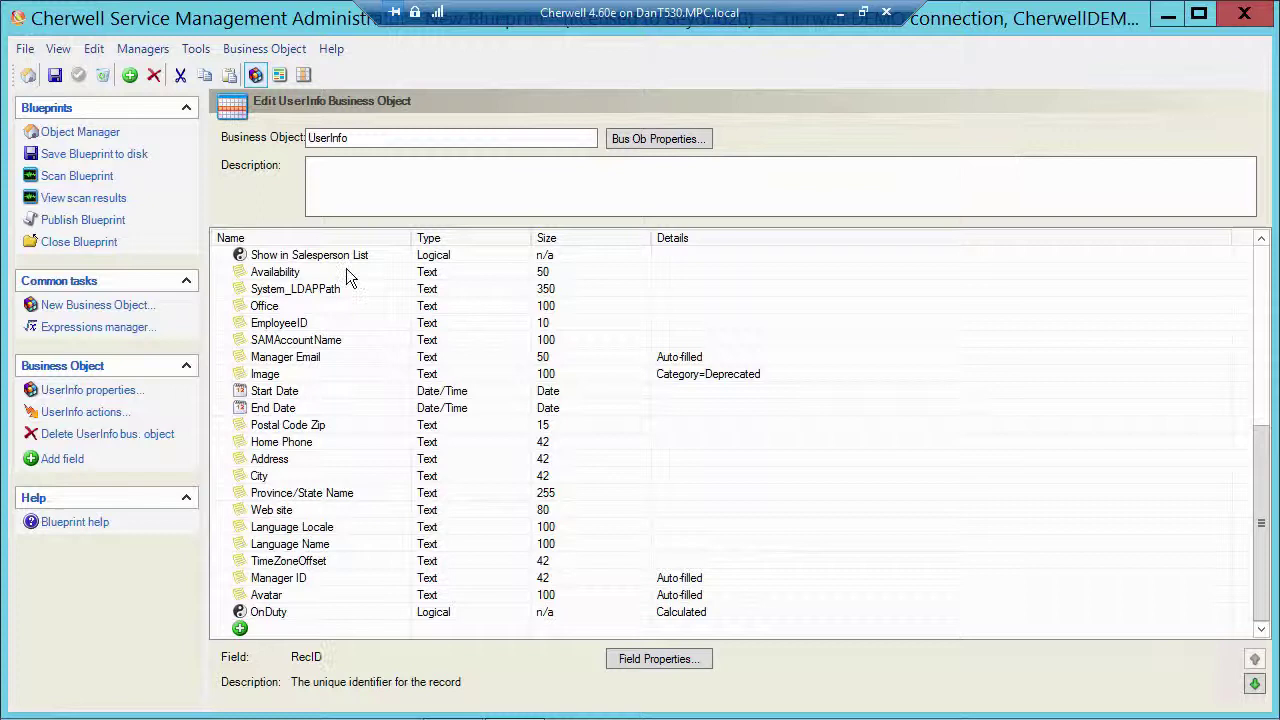
- Sort UserInfo's fields by Name, restore the original order, and scroll down to OnDuty
click(281, 239)
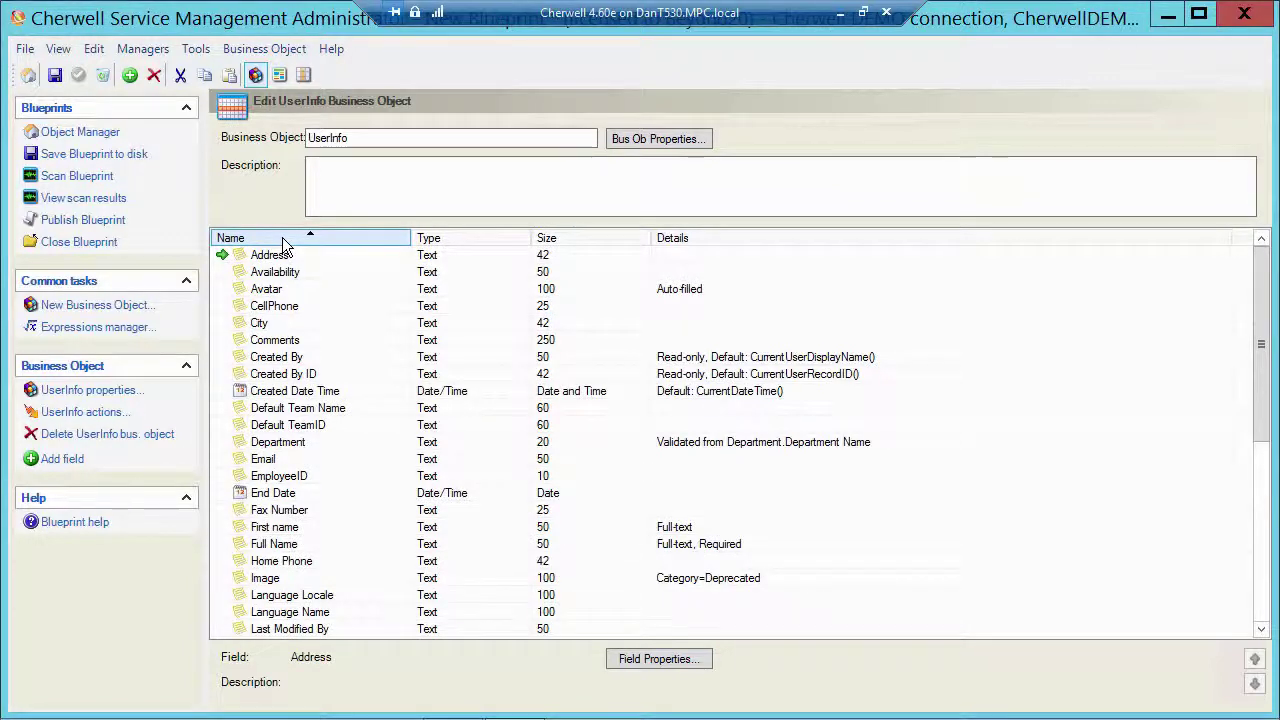
click(283, 240)
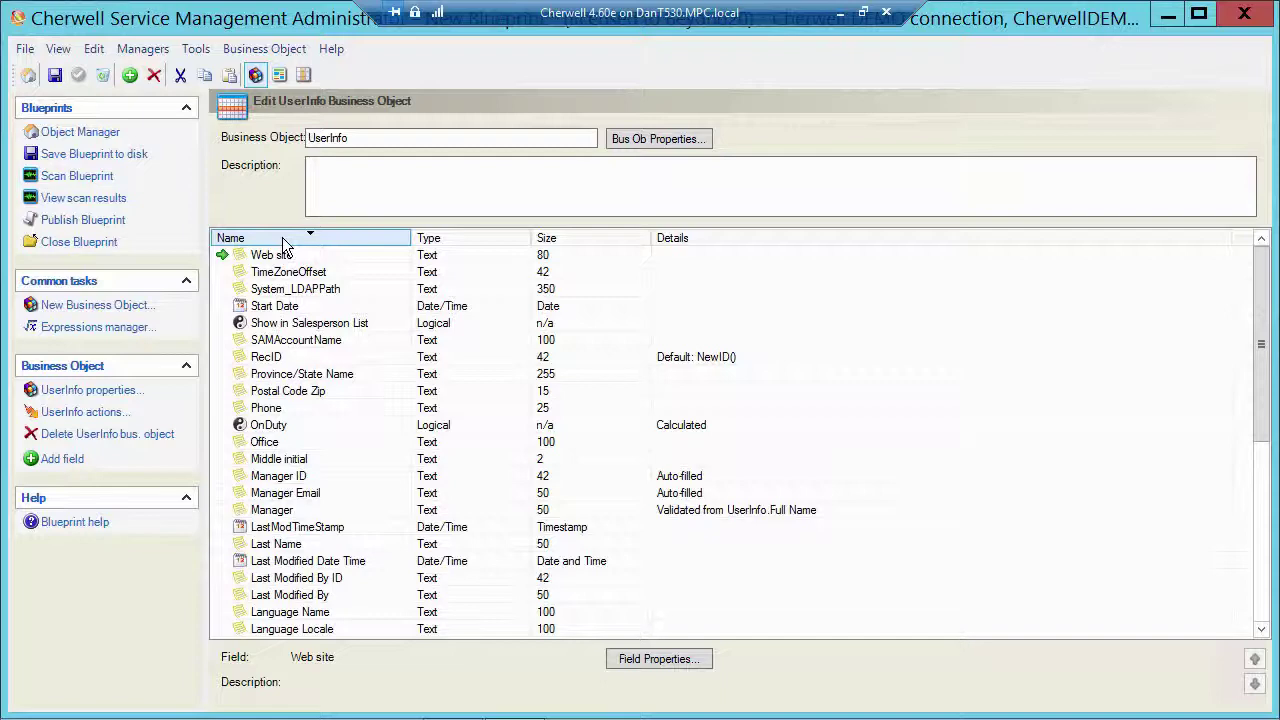
click(283, 240)
scroll(315, 480, down, 3)
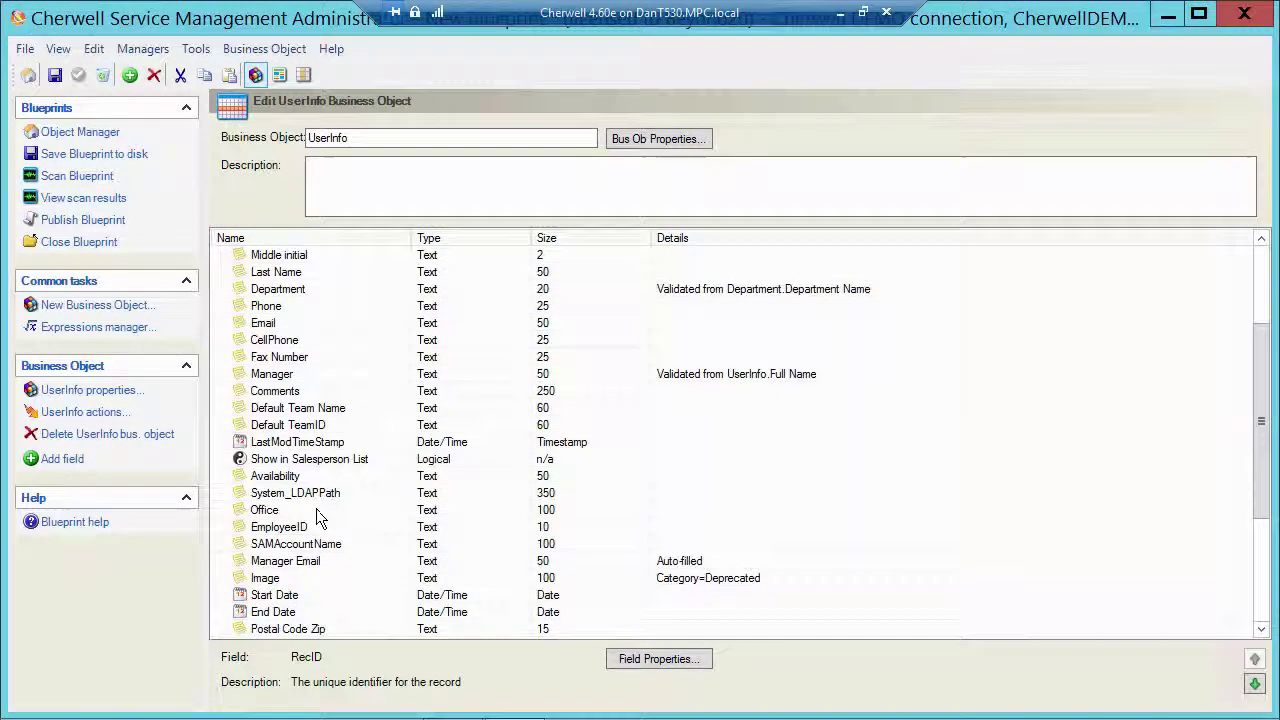
scroll(316, 515, down, 4)
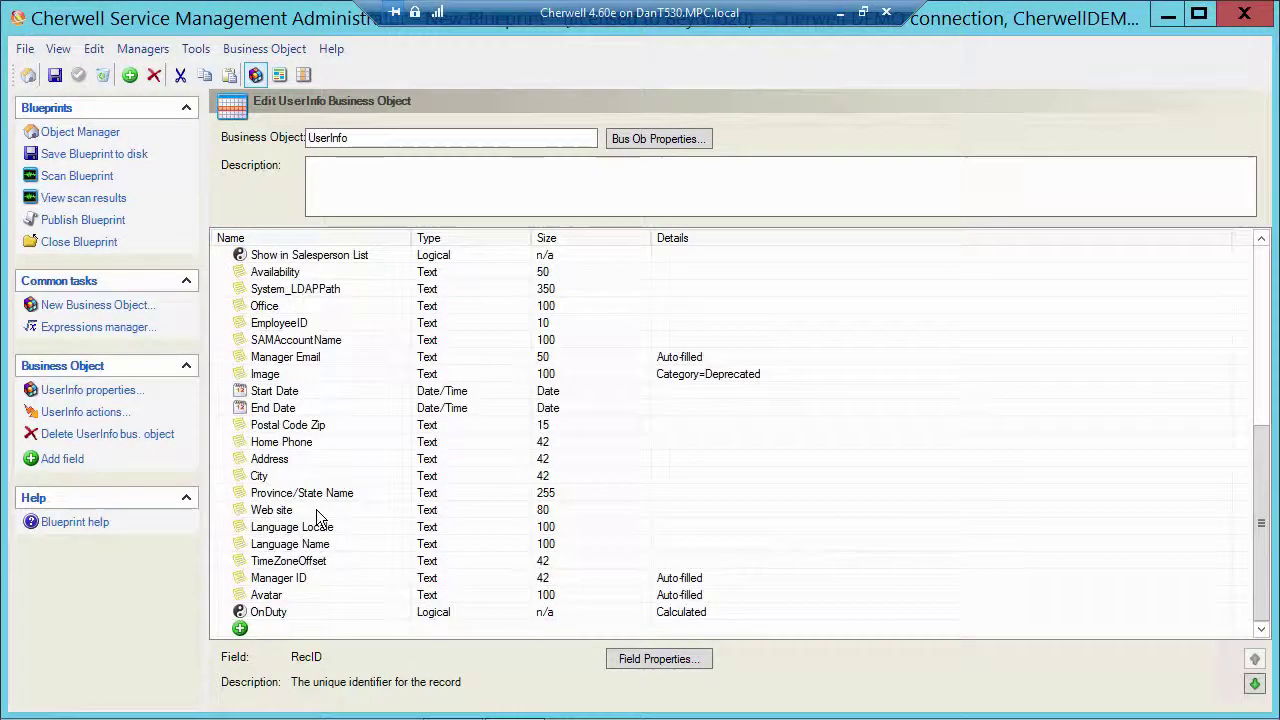
- Open the OnDuty field's properties with its Calculated value settings expanded
click(223, 612)
double_click(223, 612)
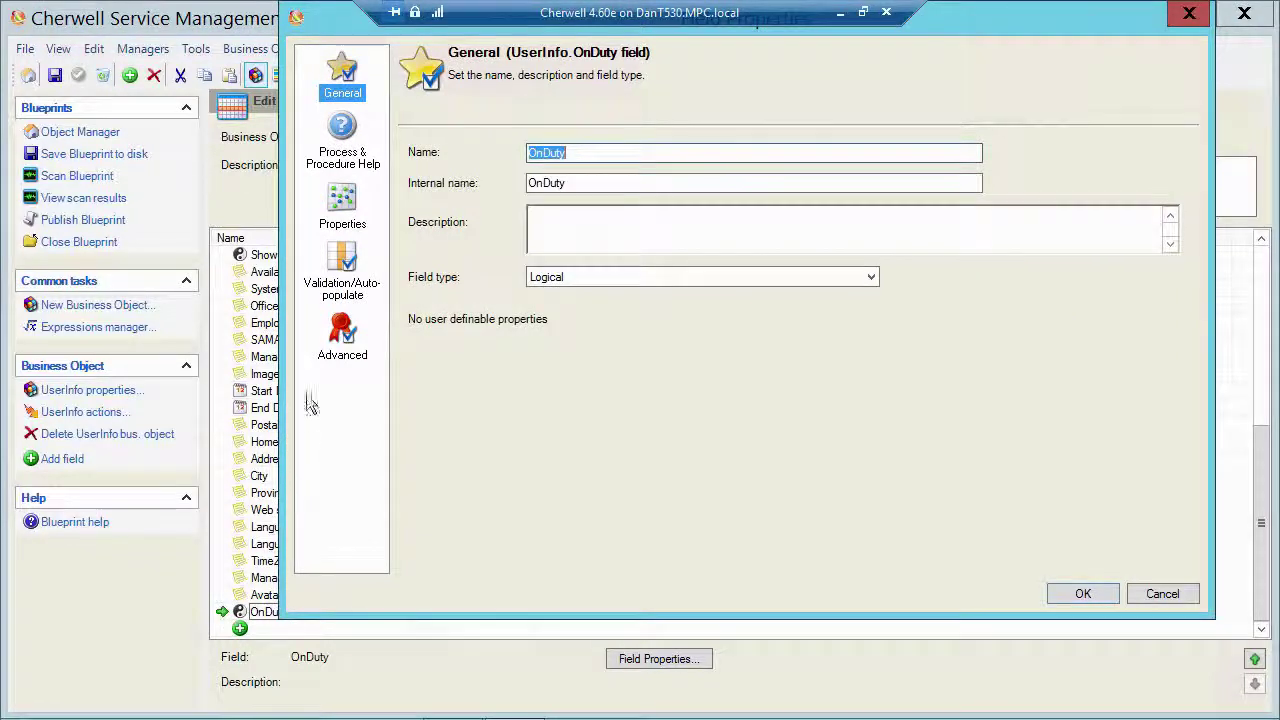
click(340, 203)
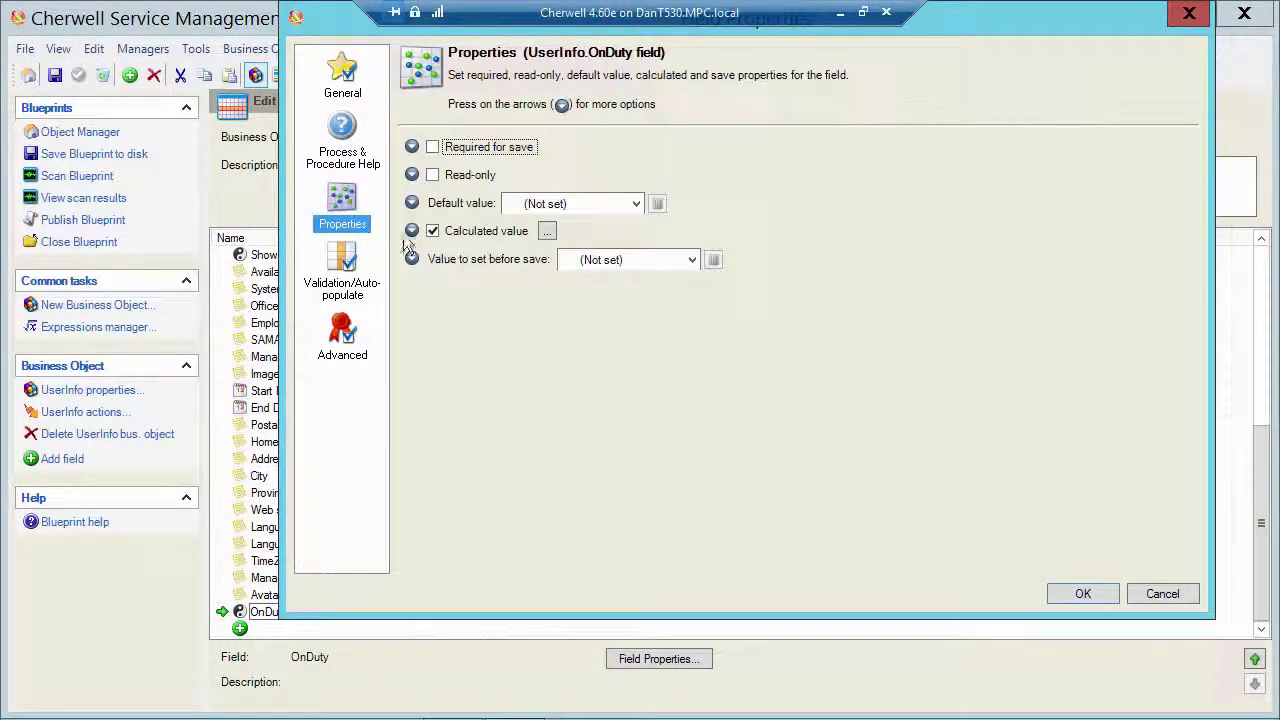
click(489, 233)
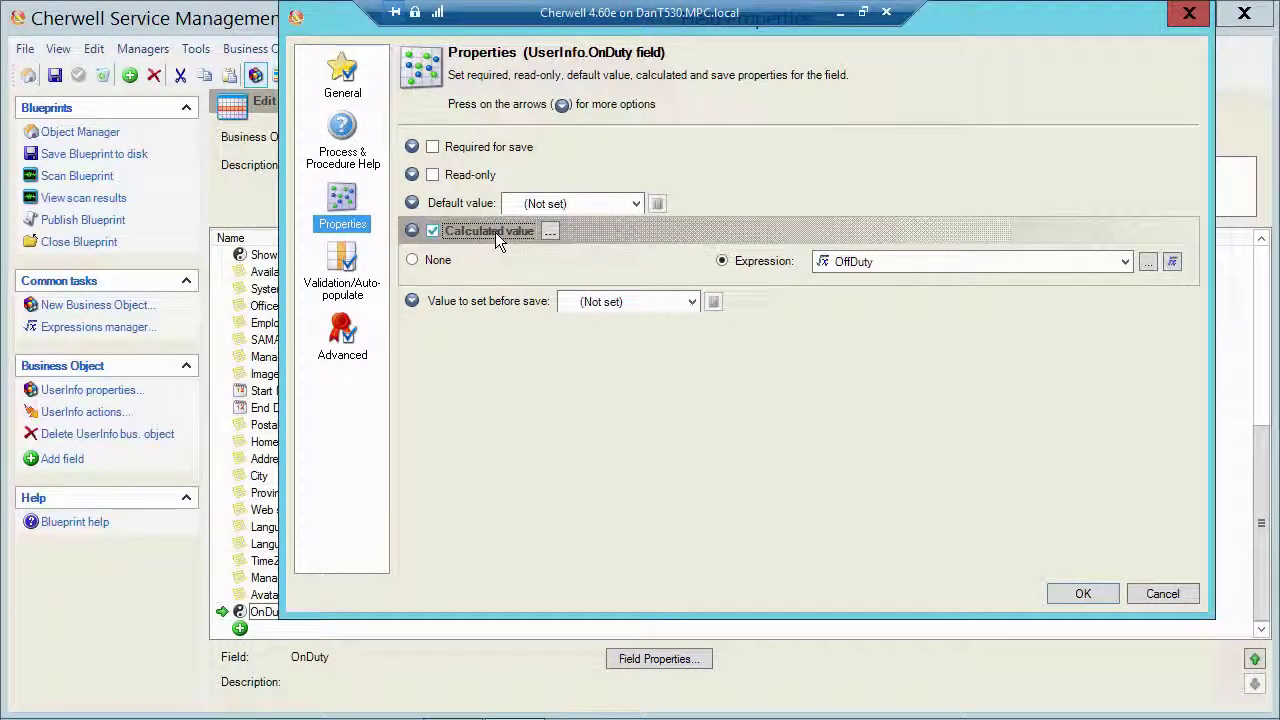
- View the OffDuty expression in Expressions Manager, then close it without changes
click(1148, 264)
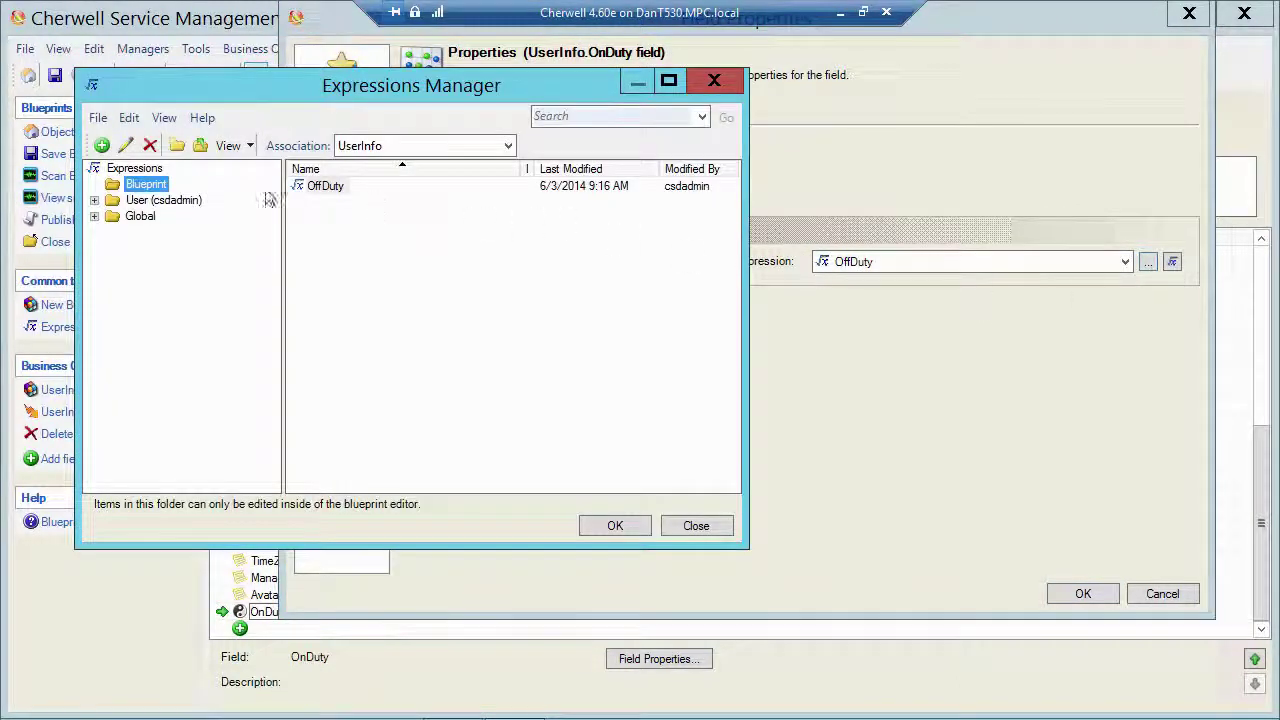
click(323, 188)
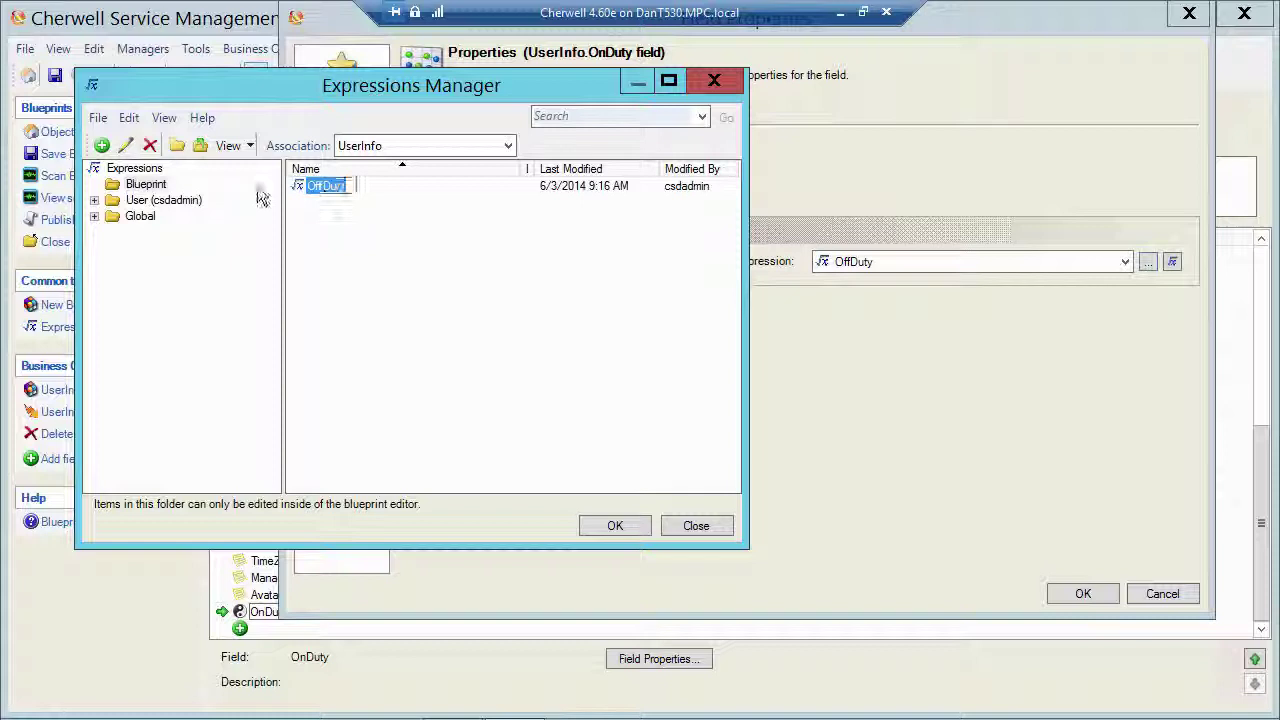
click(125, 146)
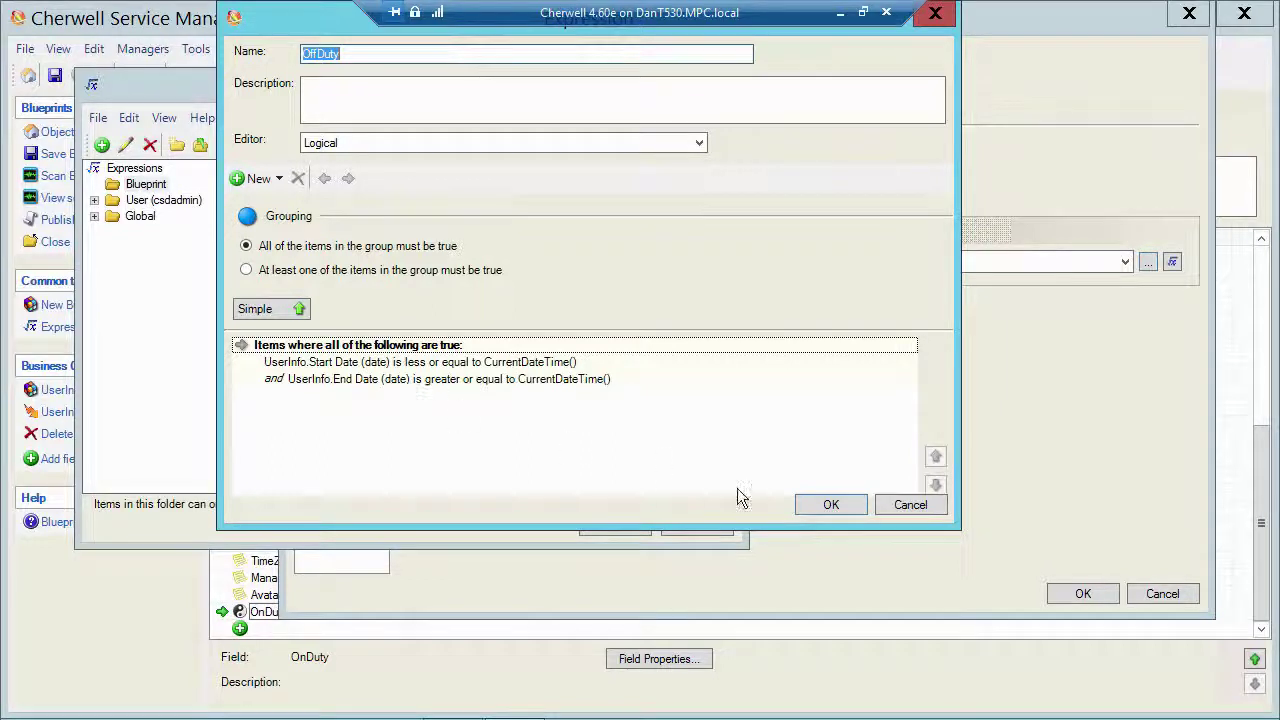
click(903, 504)
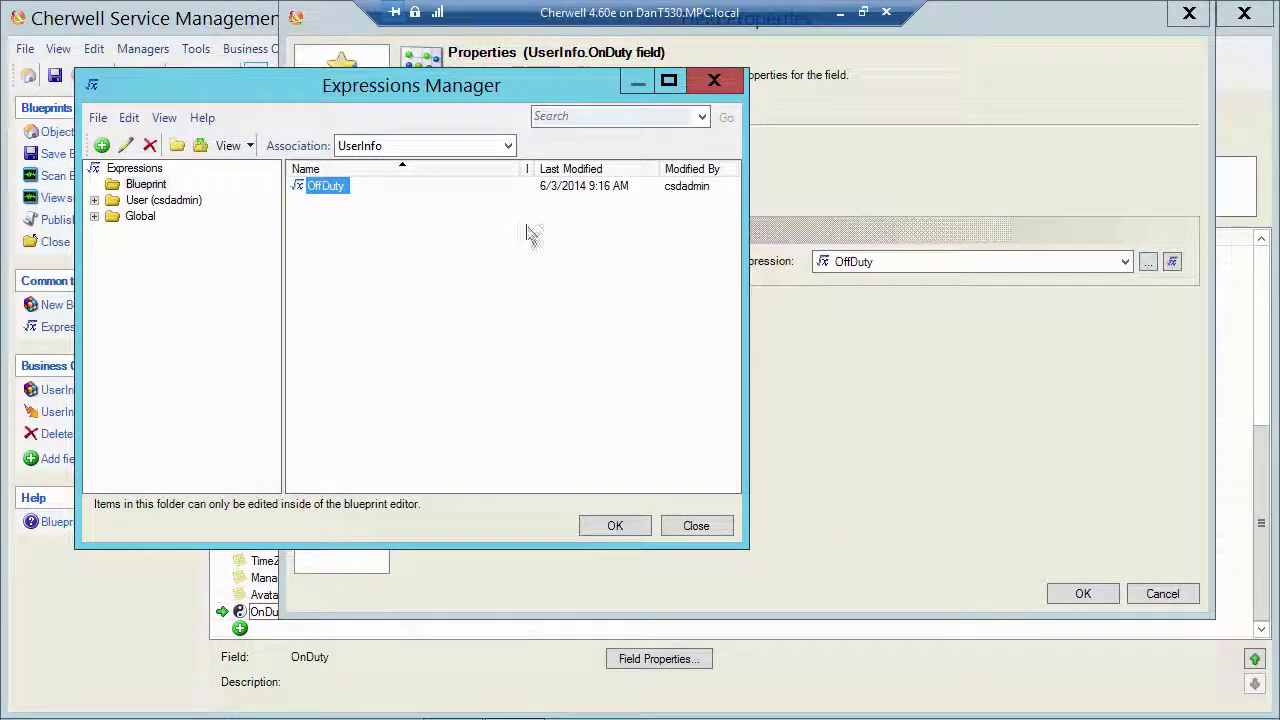
click(685, 526)
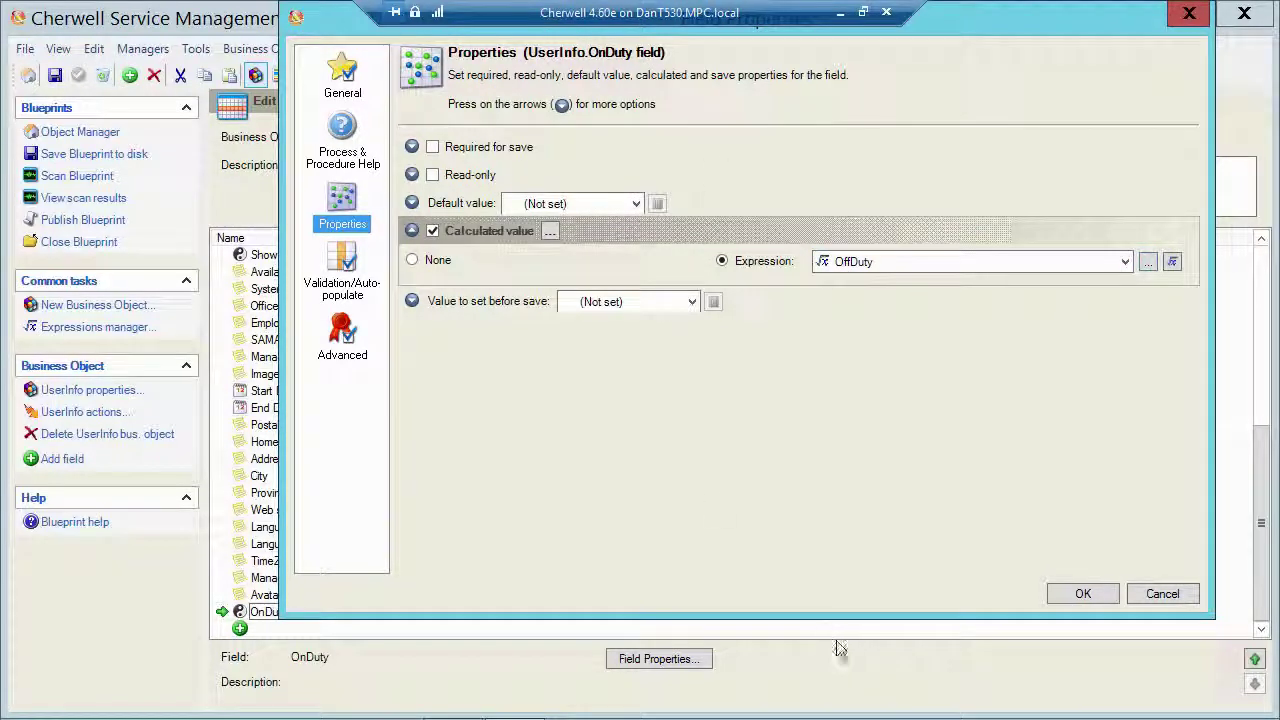
- Accept the OnDuty Field Properties, keeping OnDuty as a calculated Logical field
click(1100, 590)
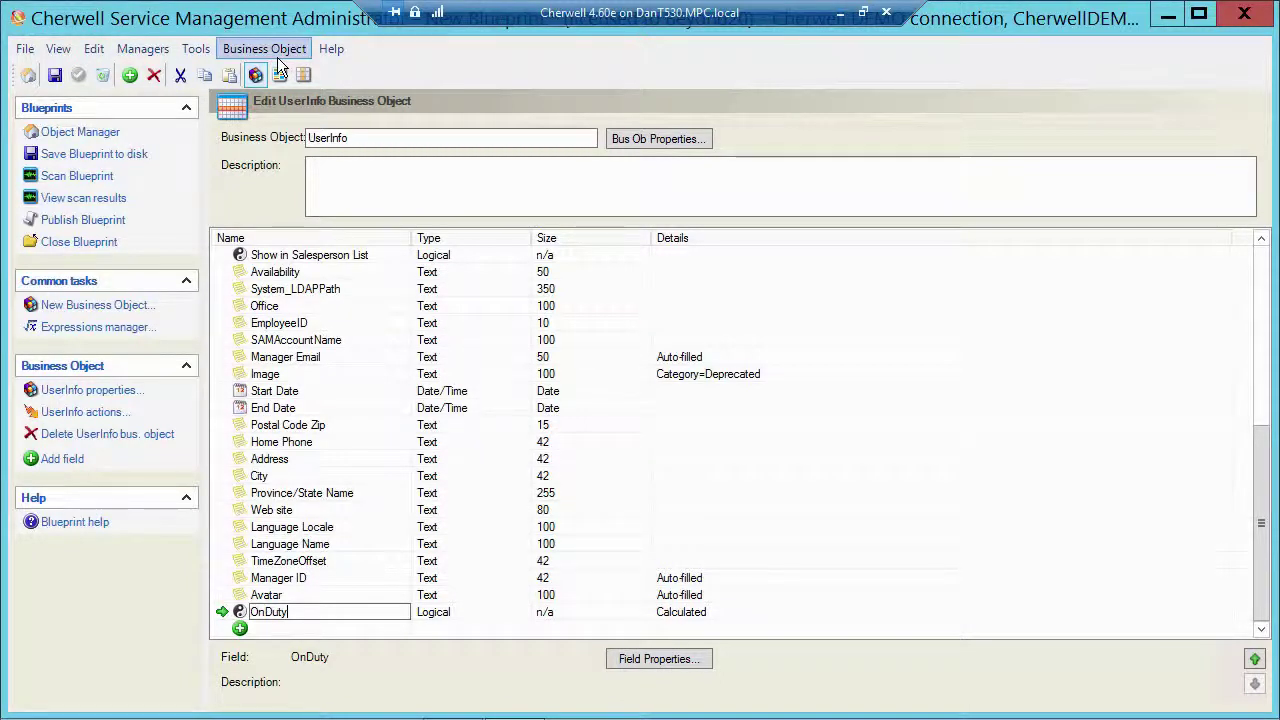
click(637, 141)
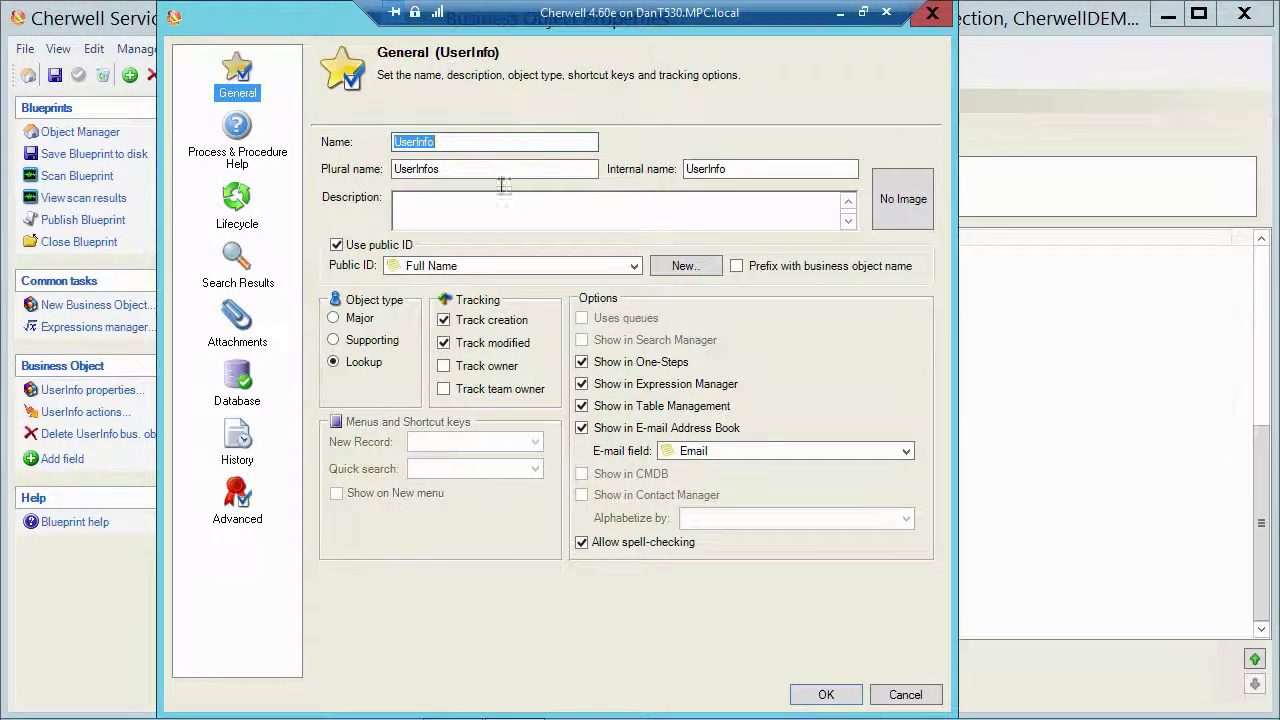
click(582, 406)
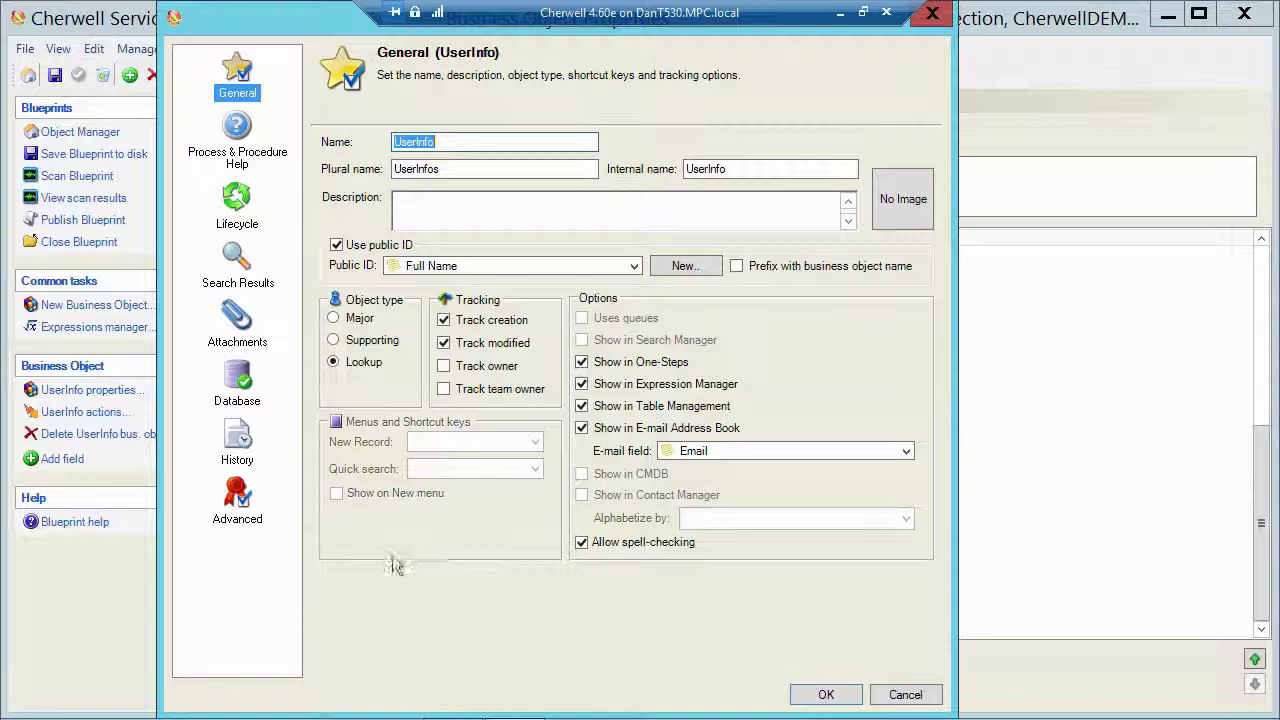
click(582, 362)
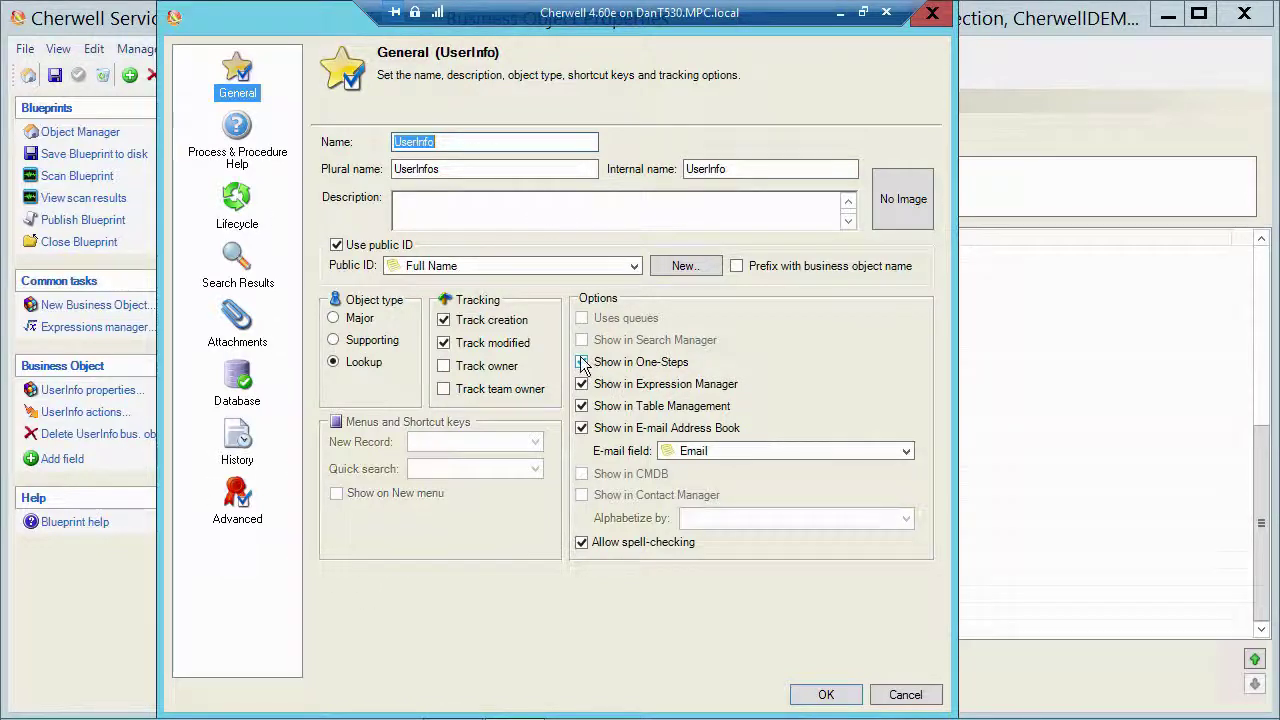
click(582, 362)
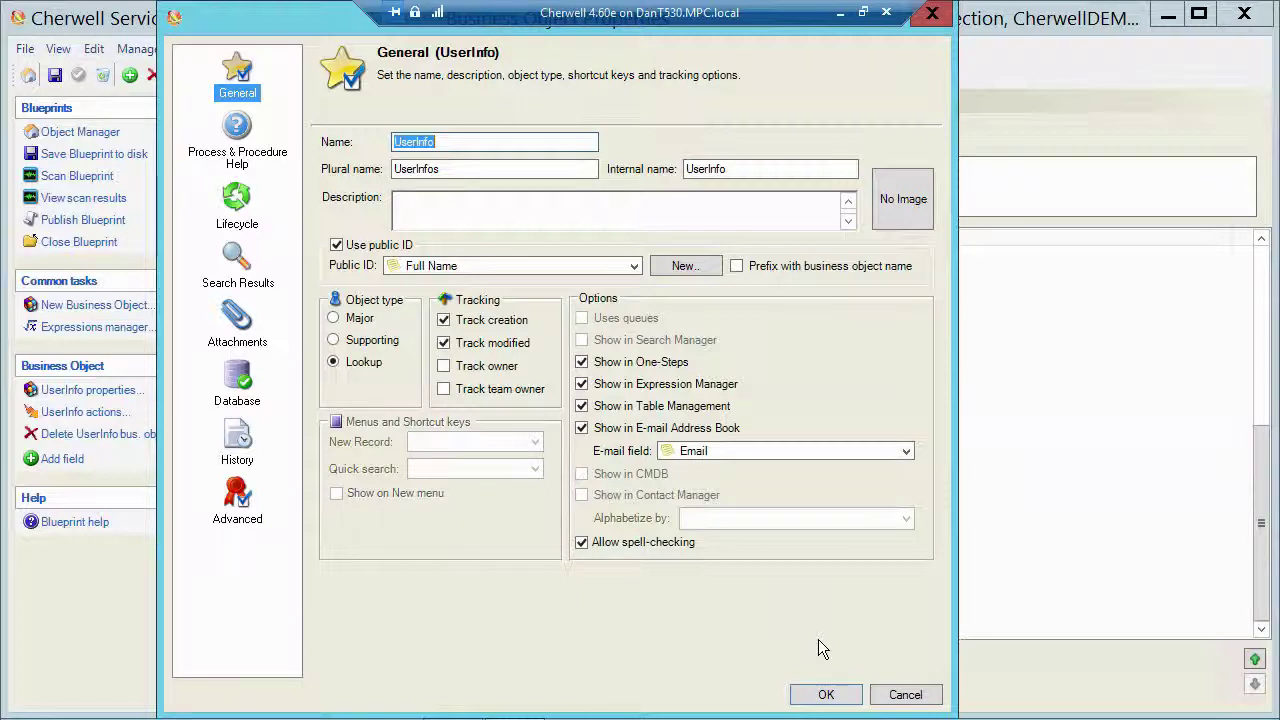
click(902, 692)
click(776, 490)
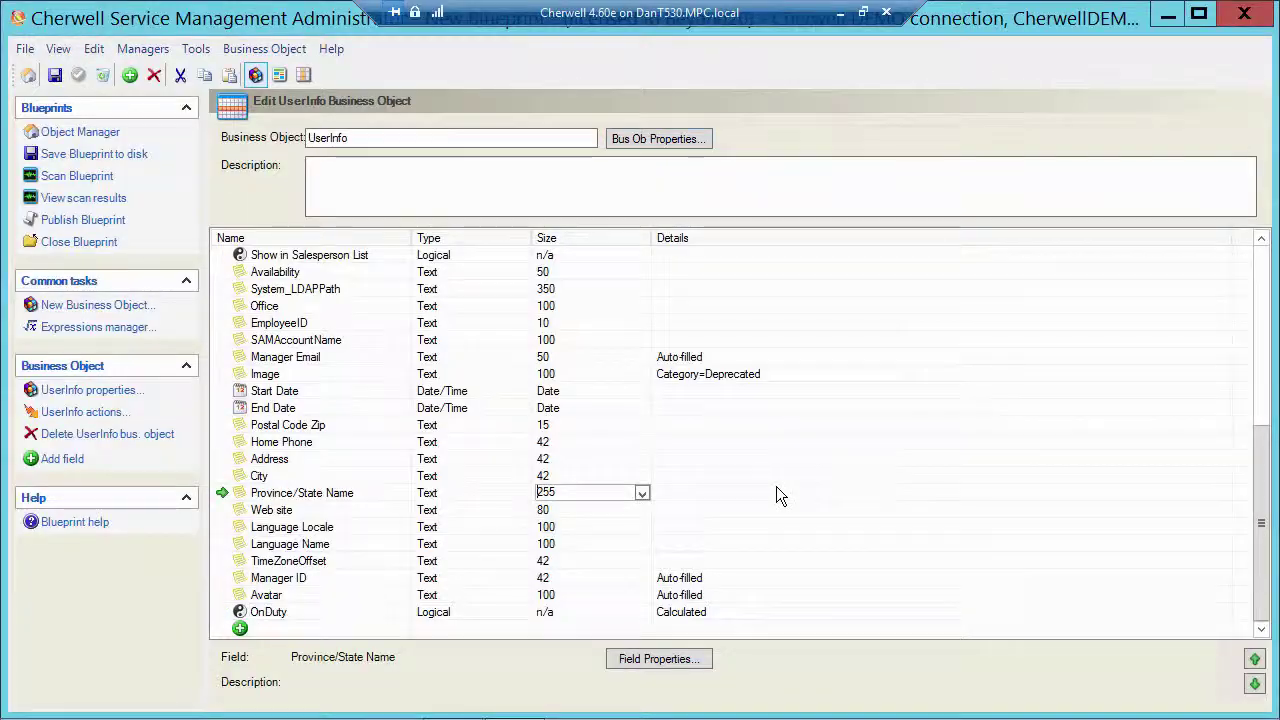